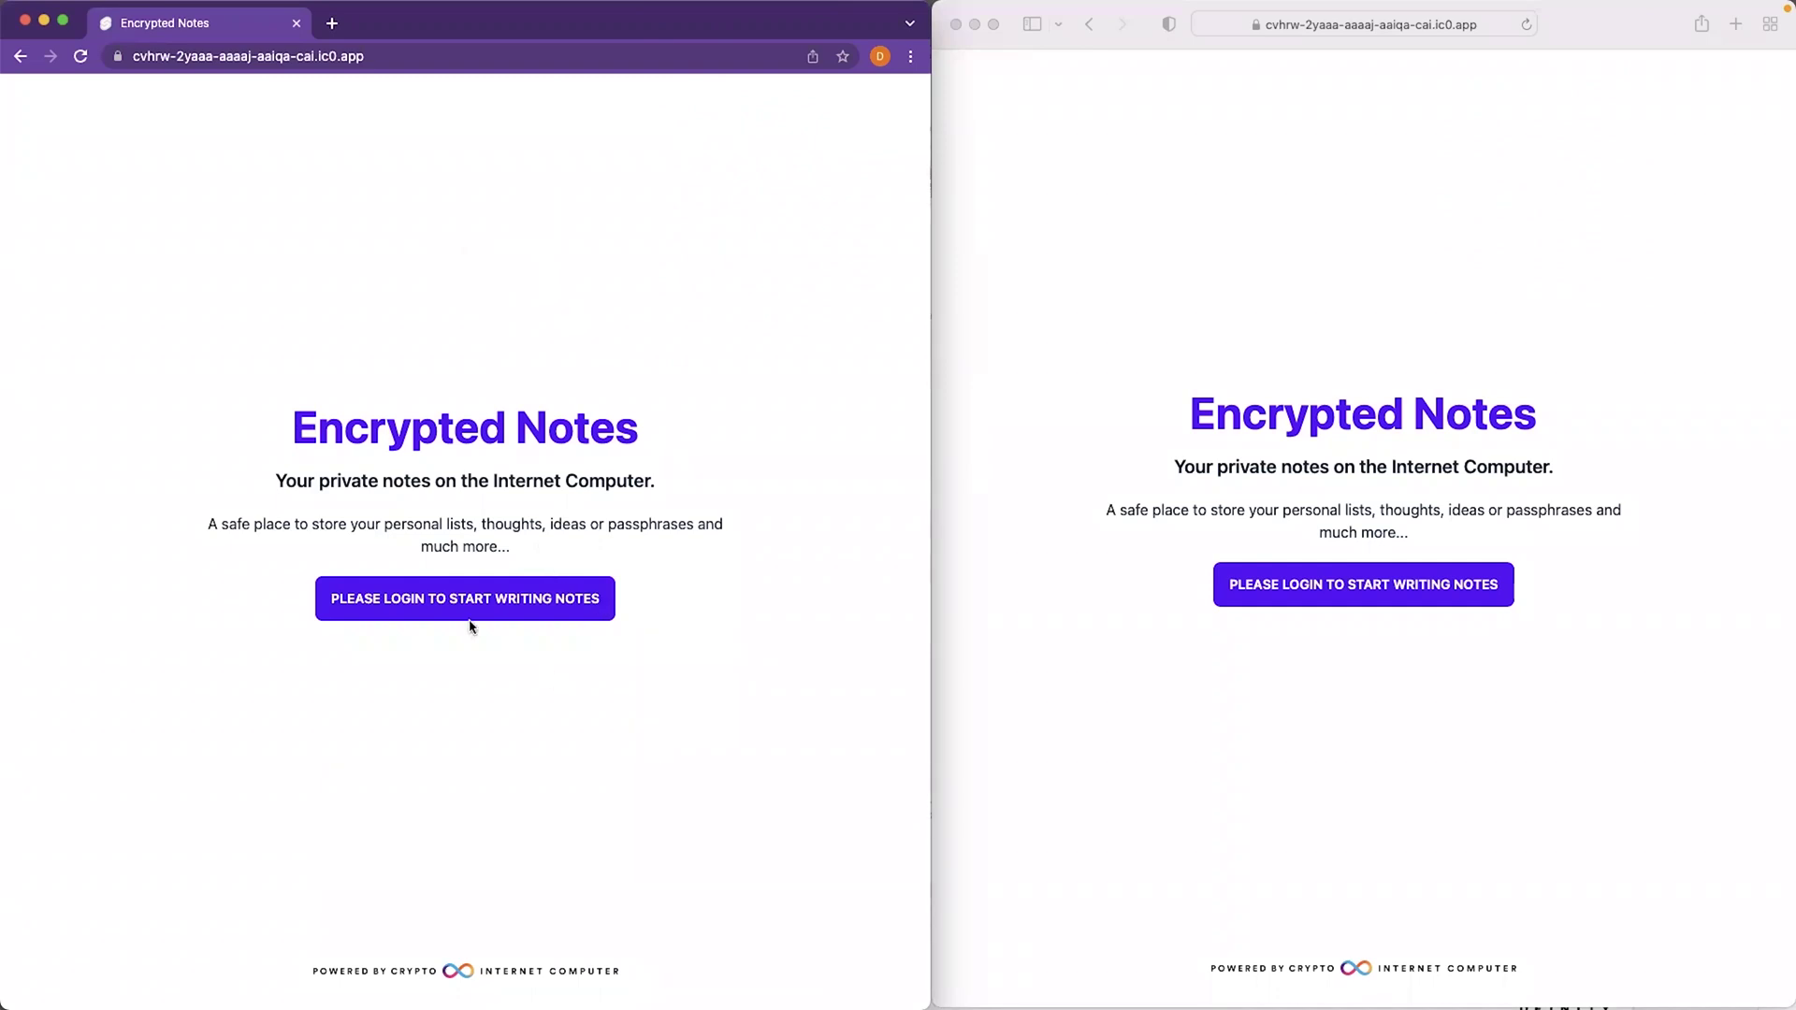
Log in with Internet Identity and save a new note reading 'Example'
click(450, 599)
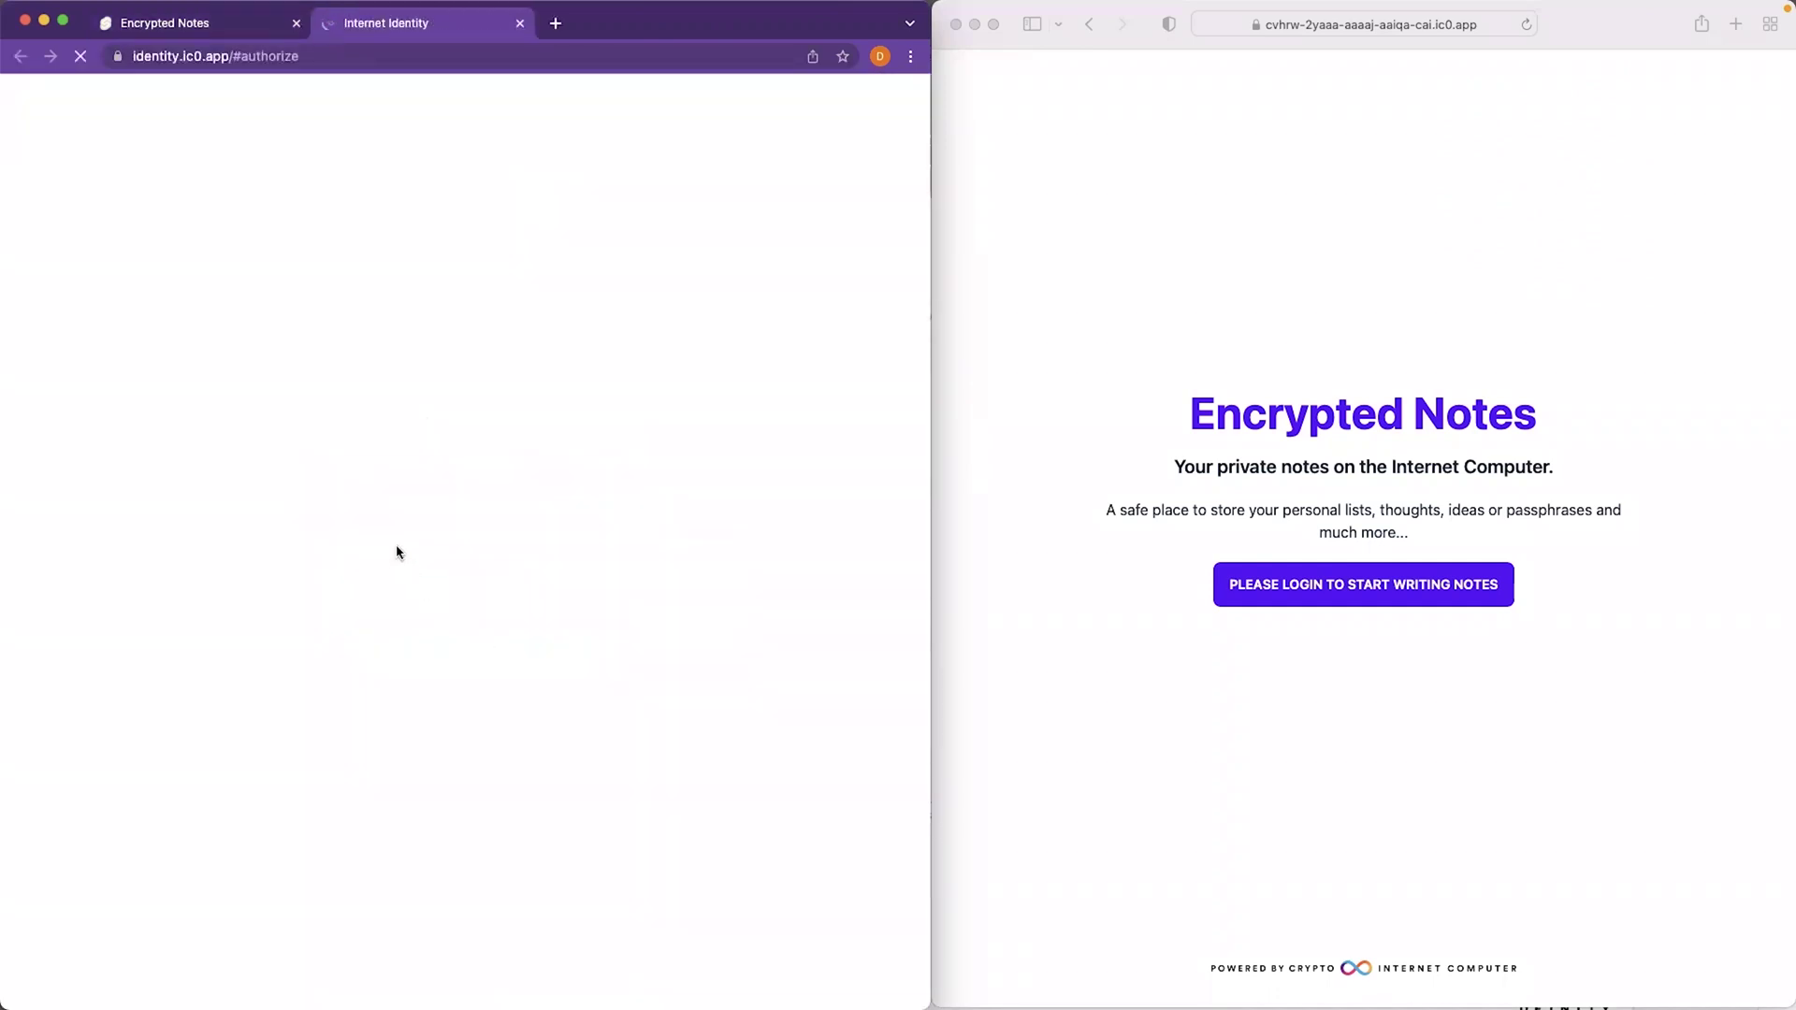
click(438, 474)
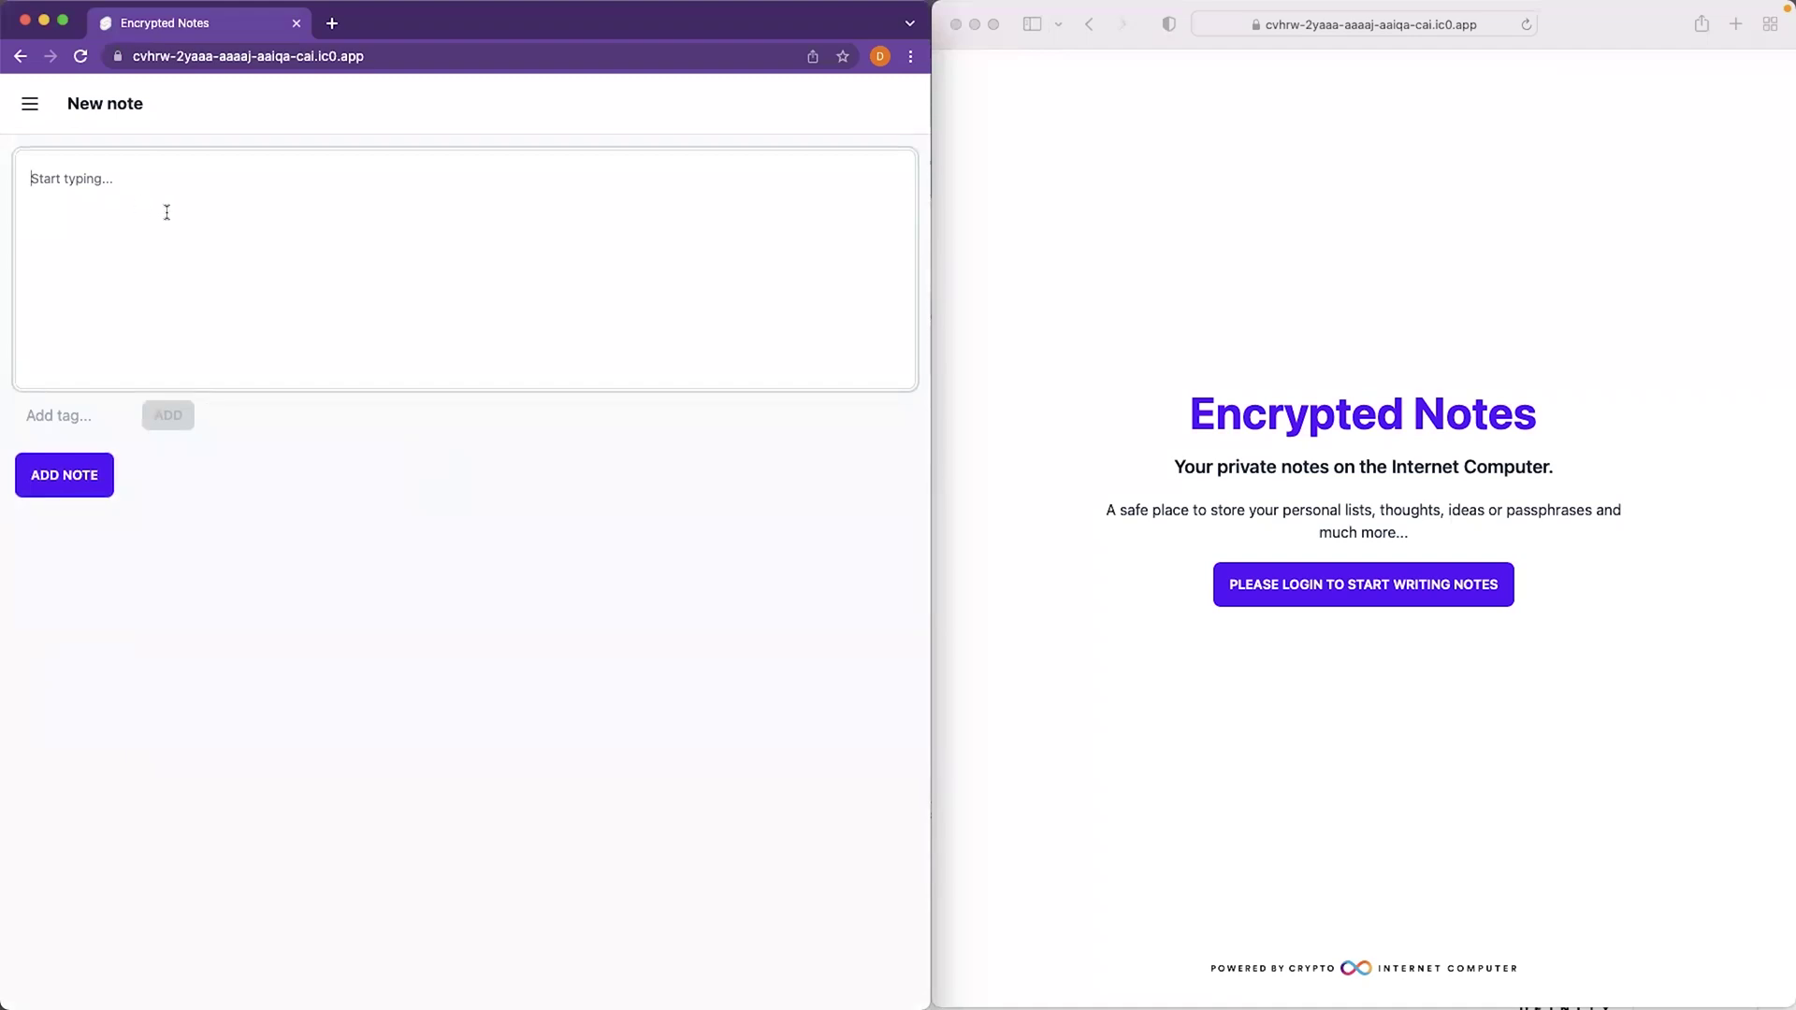
text(Example)
click(79, 475)
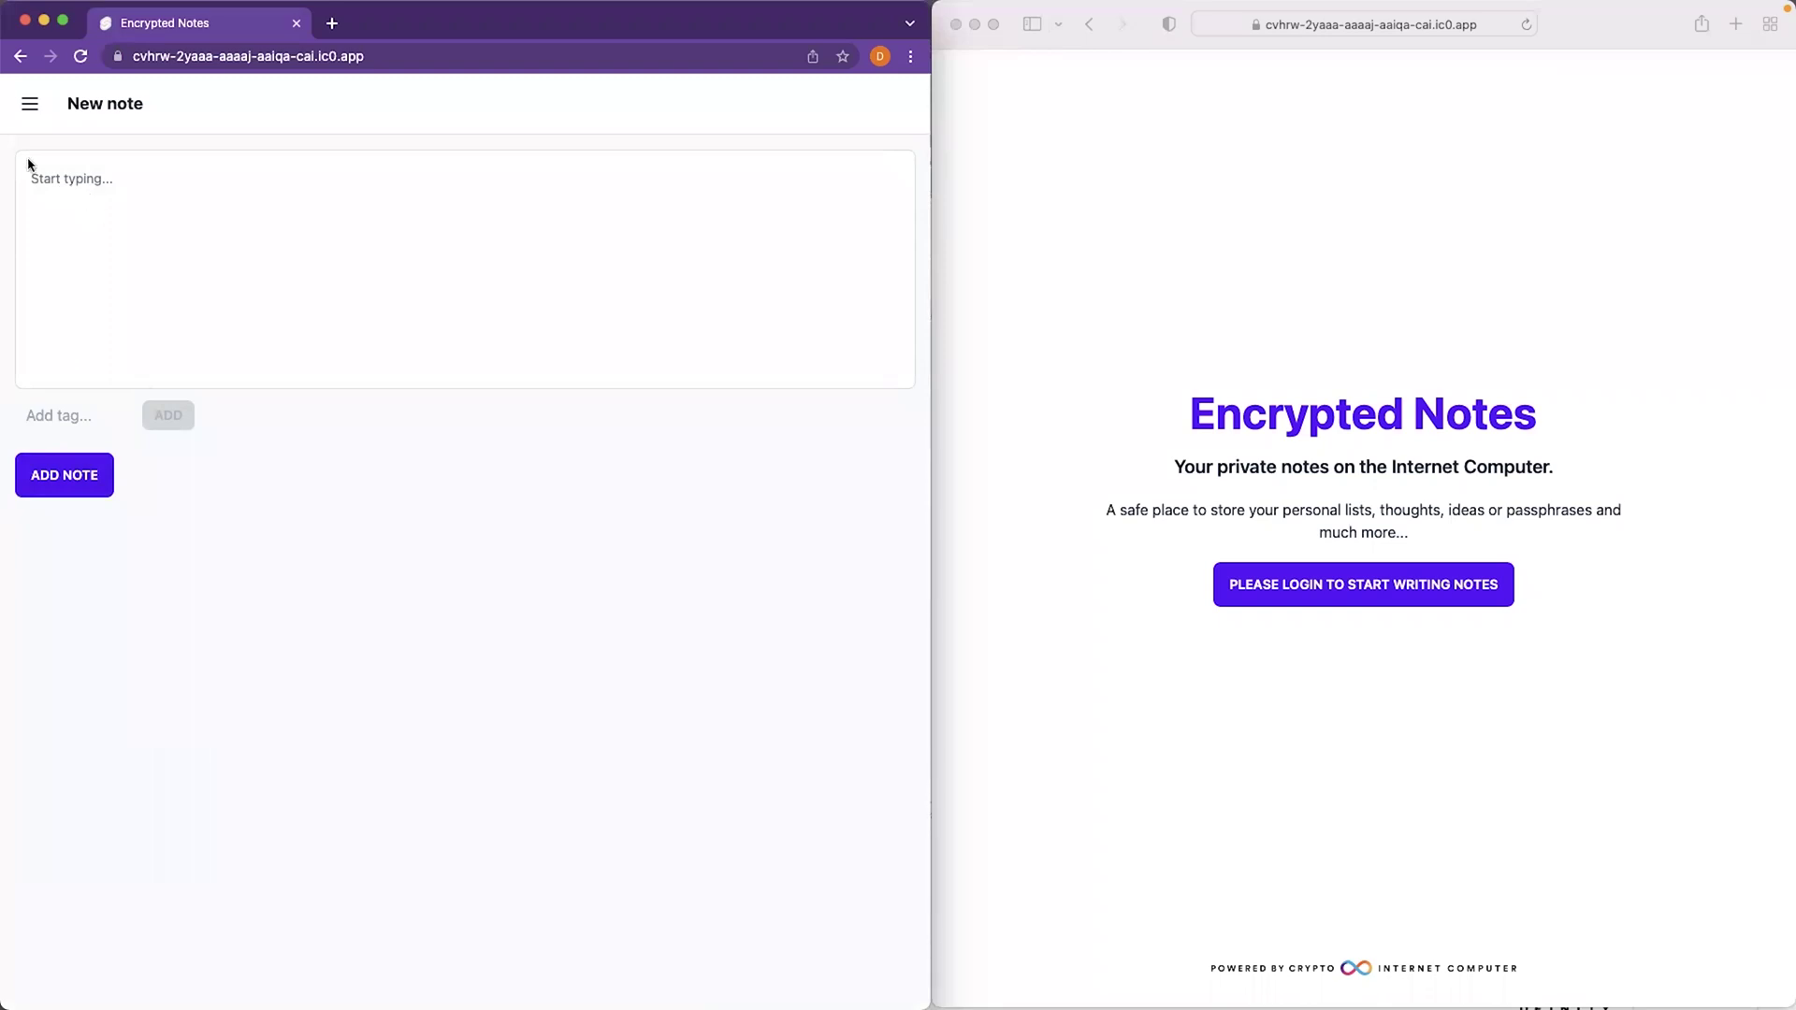
Rename the 'Test edited' note to 'Test edited 2' and save it
click(30, 103)
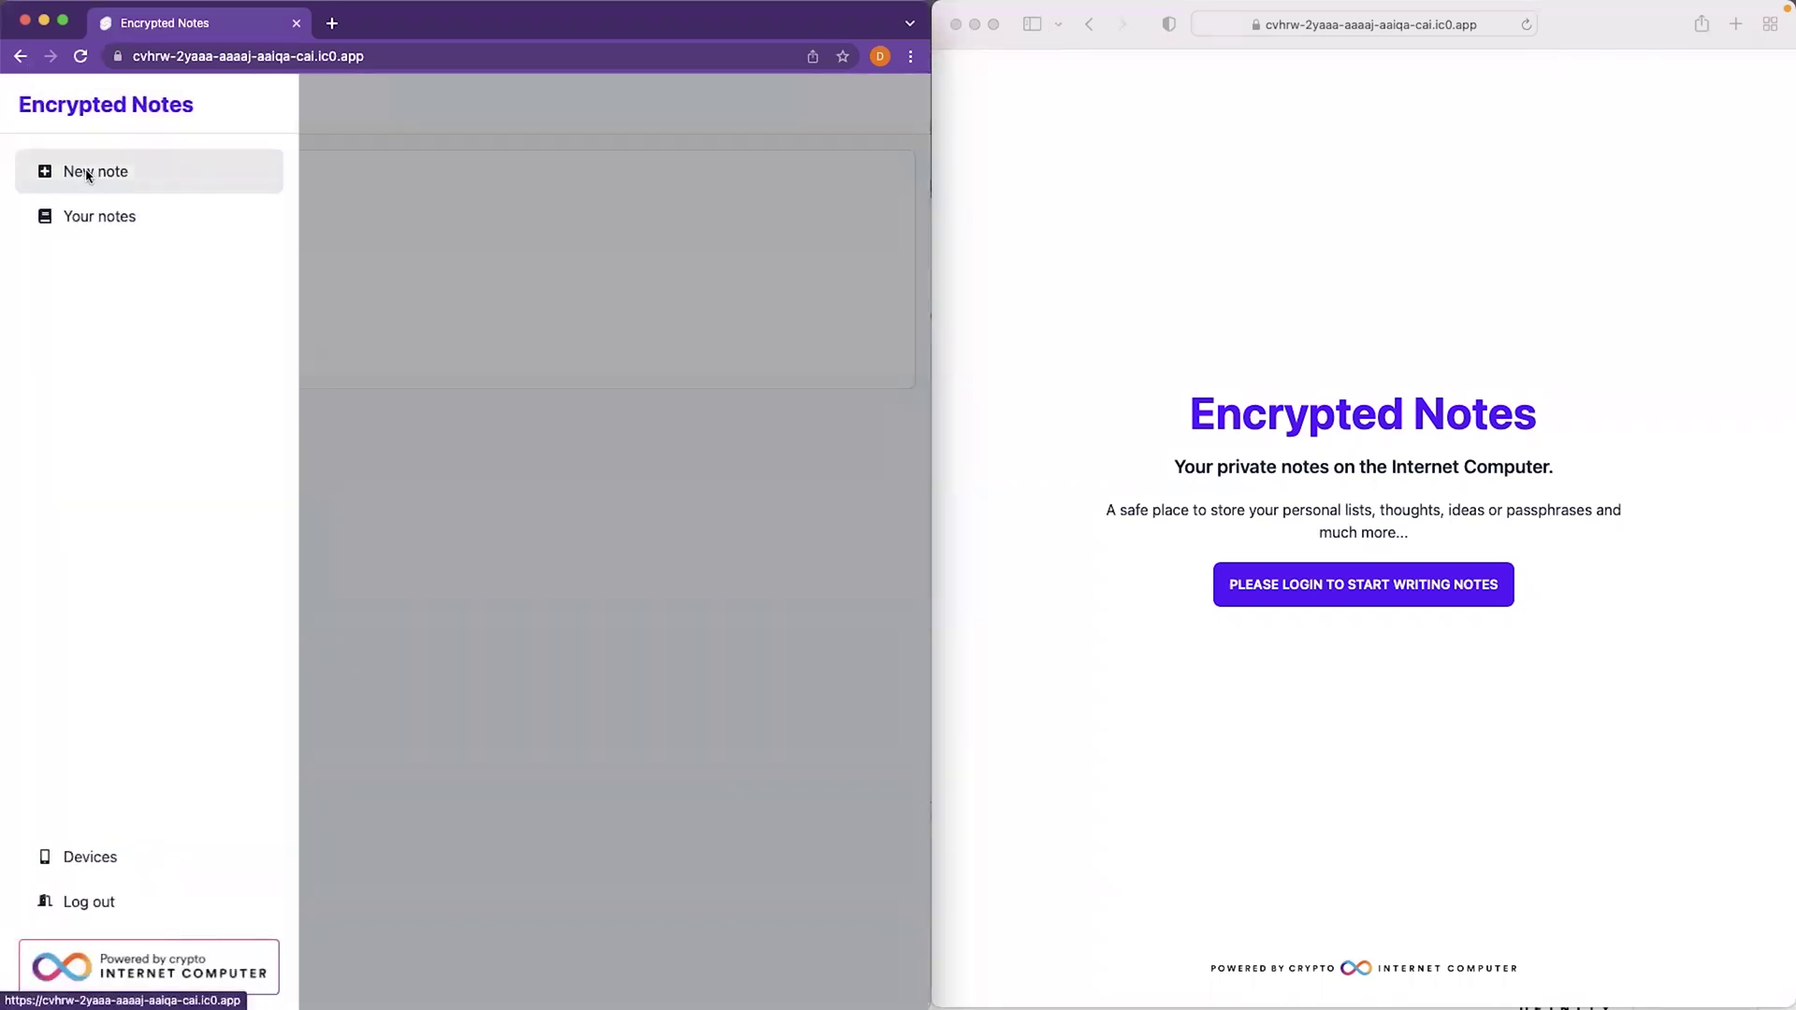
click(84, 216)
click(536, 398)
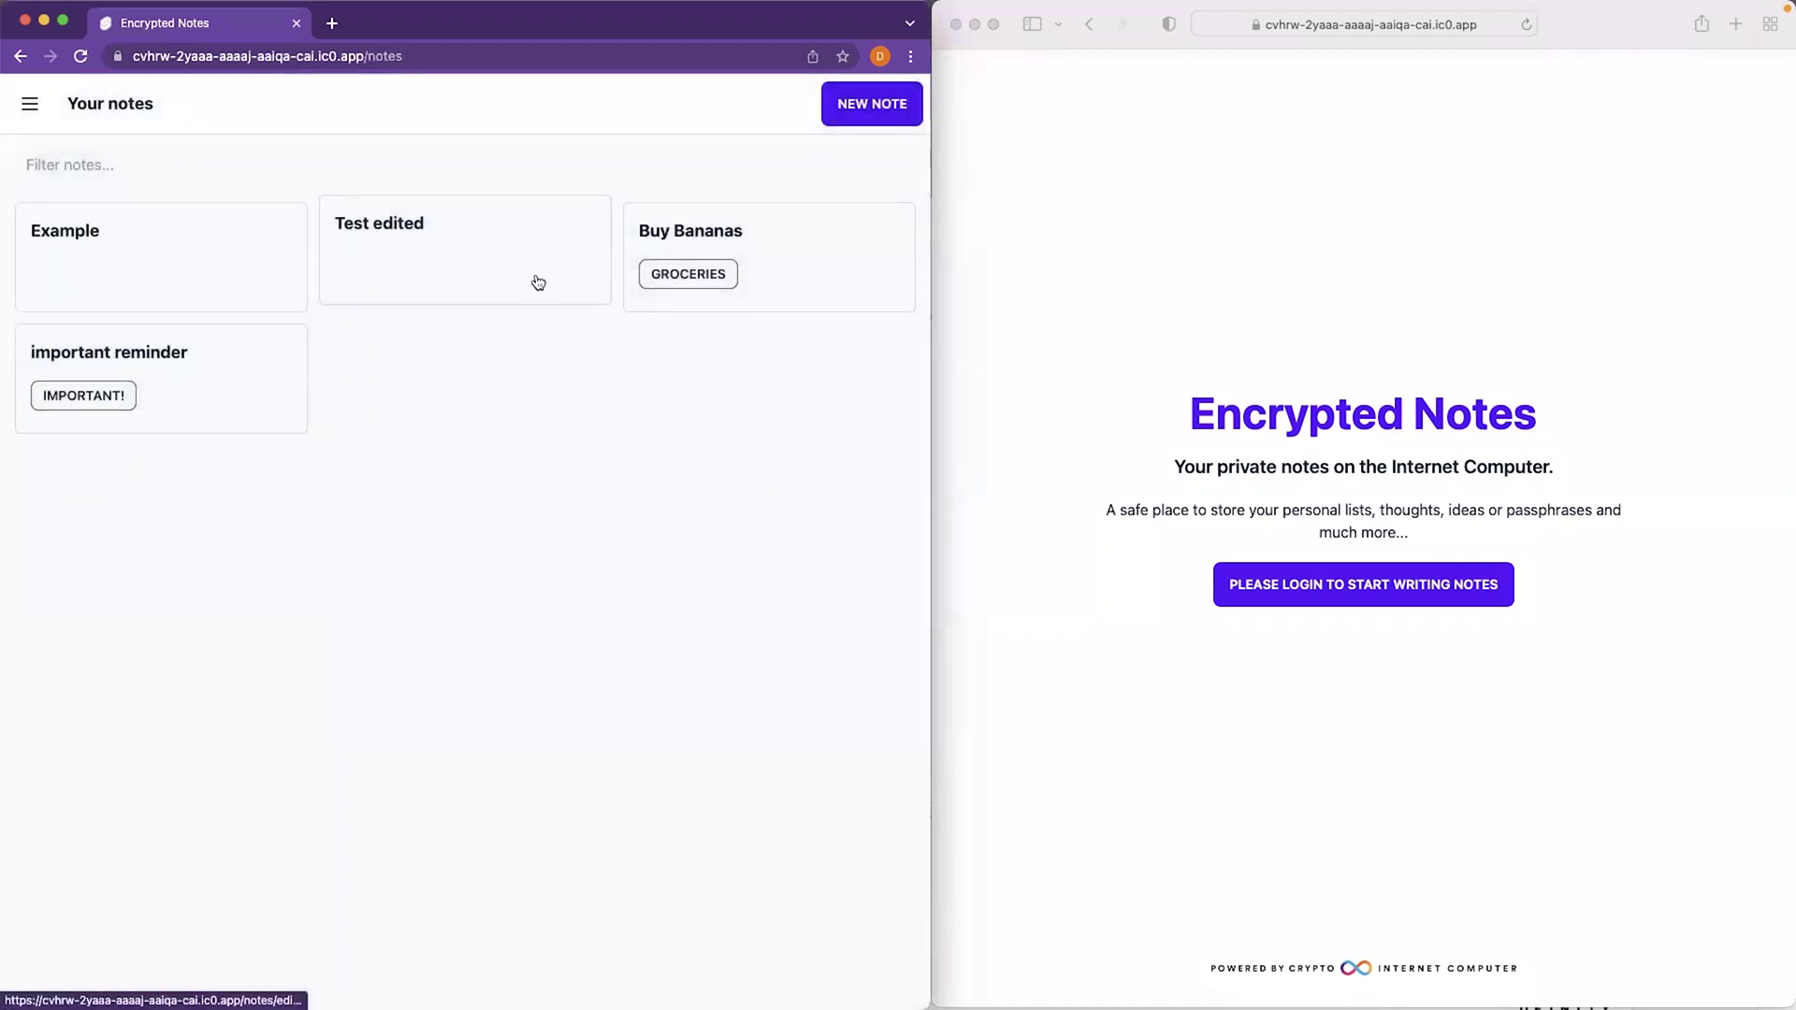
click(408, 257)
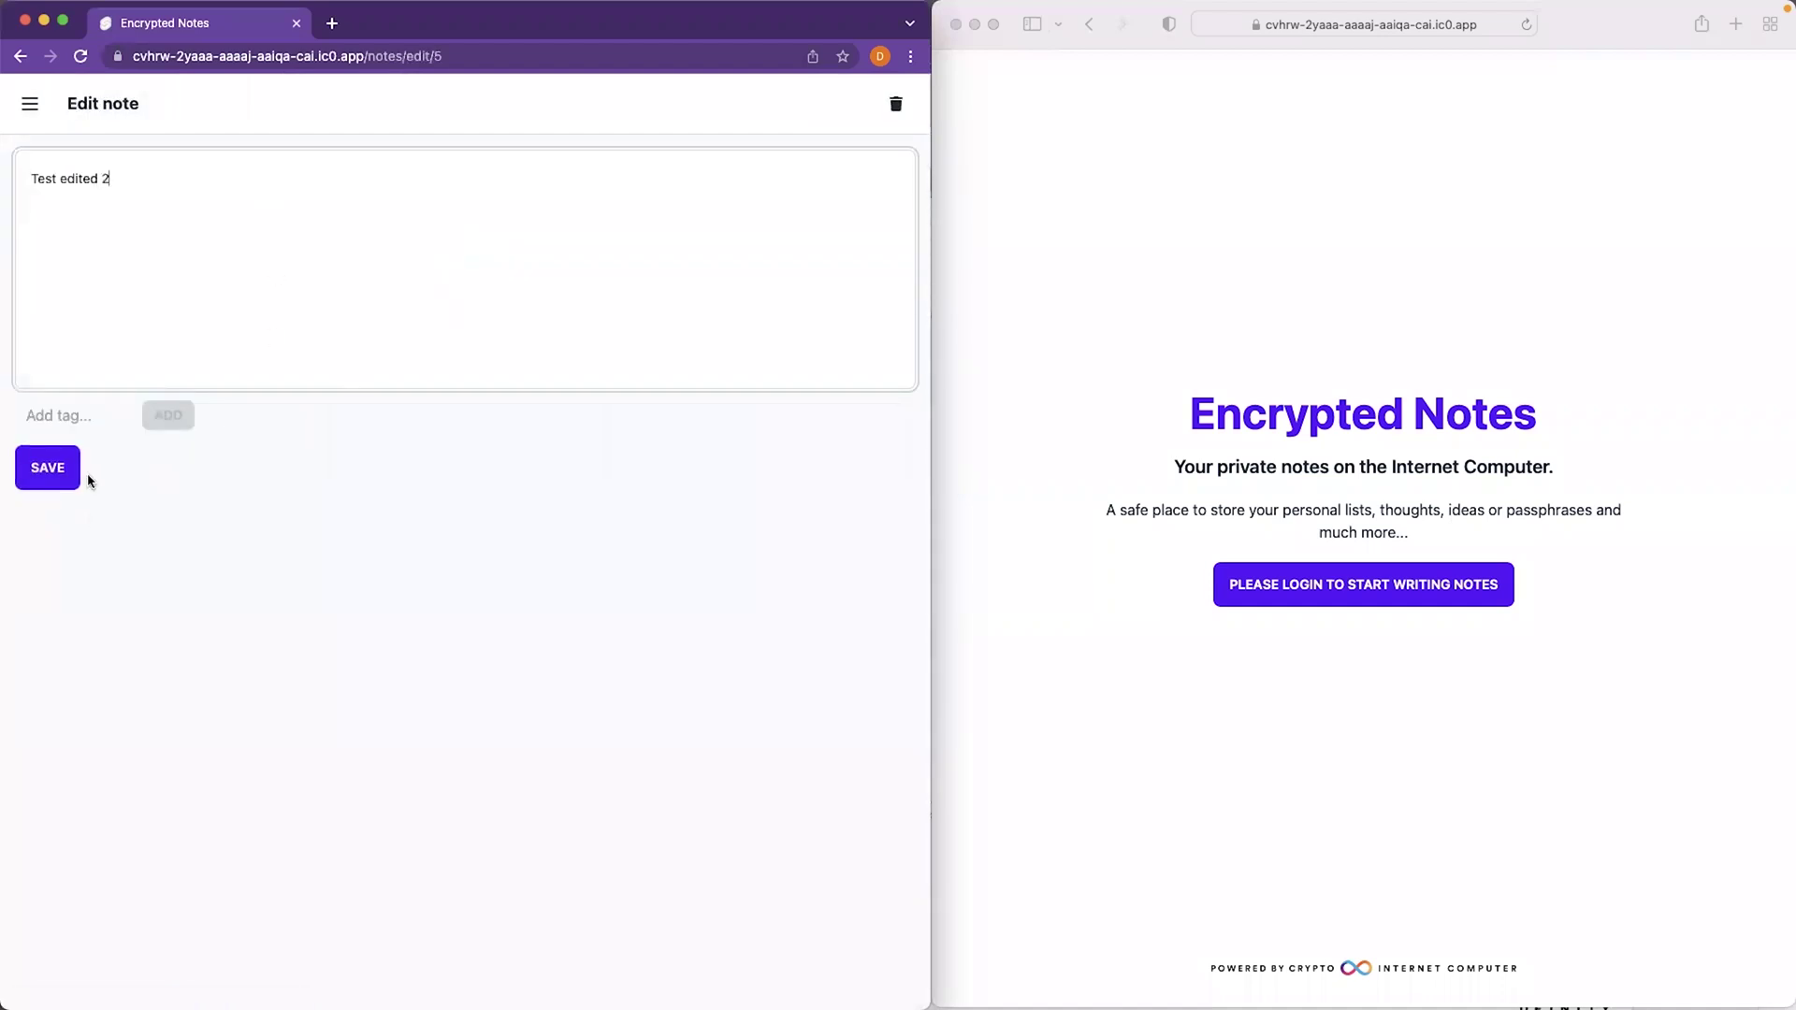
click(49, 467)
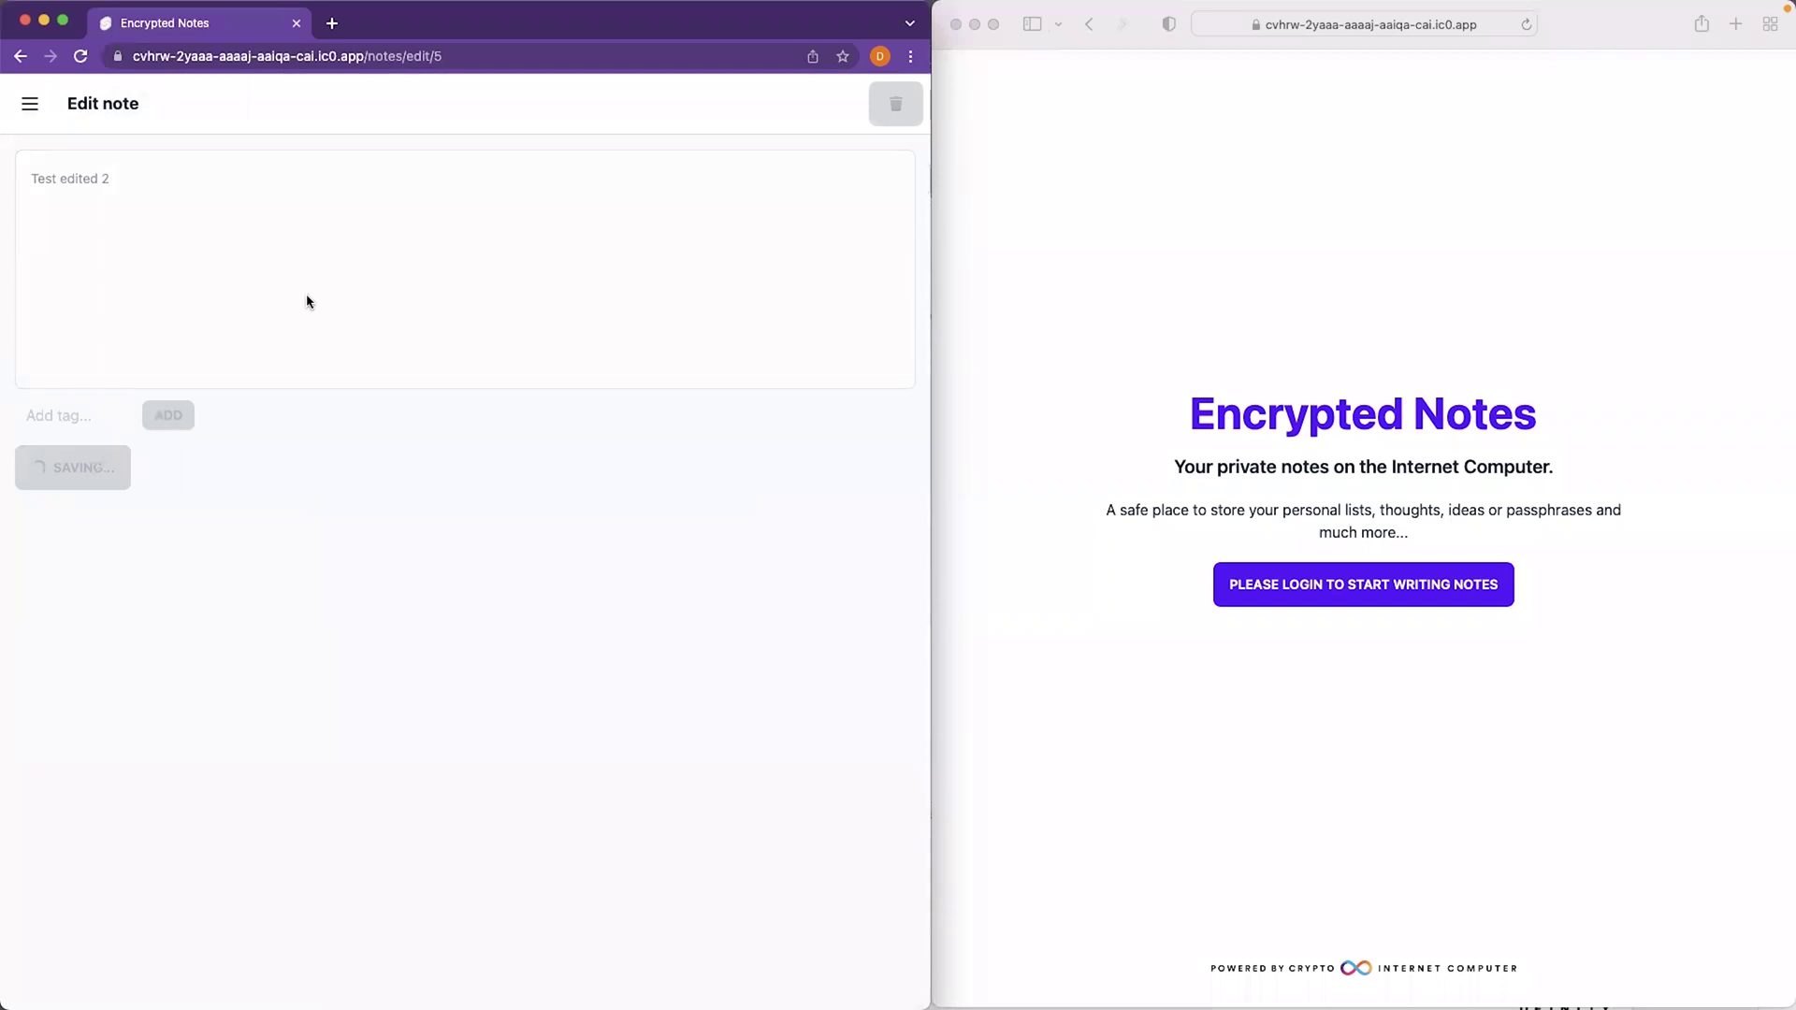
Filter the notes list by the Groceries tag and by 'test', then clear the filter
click(30, 102)
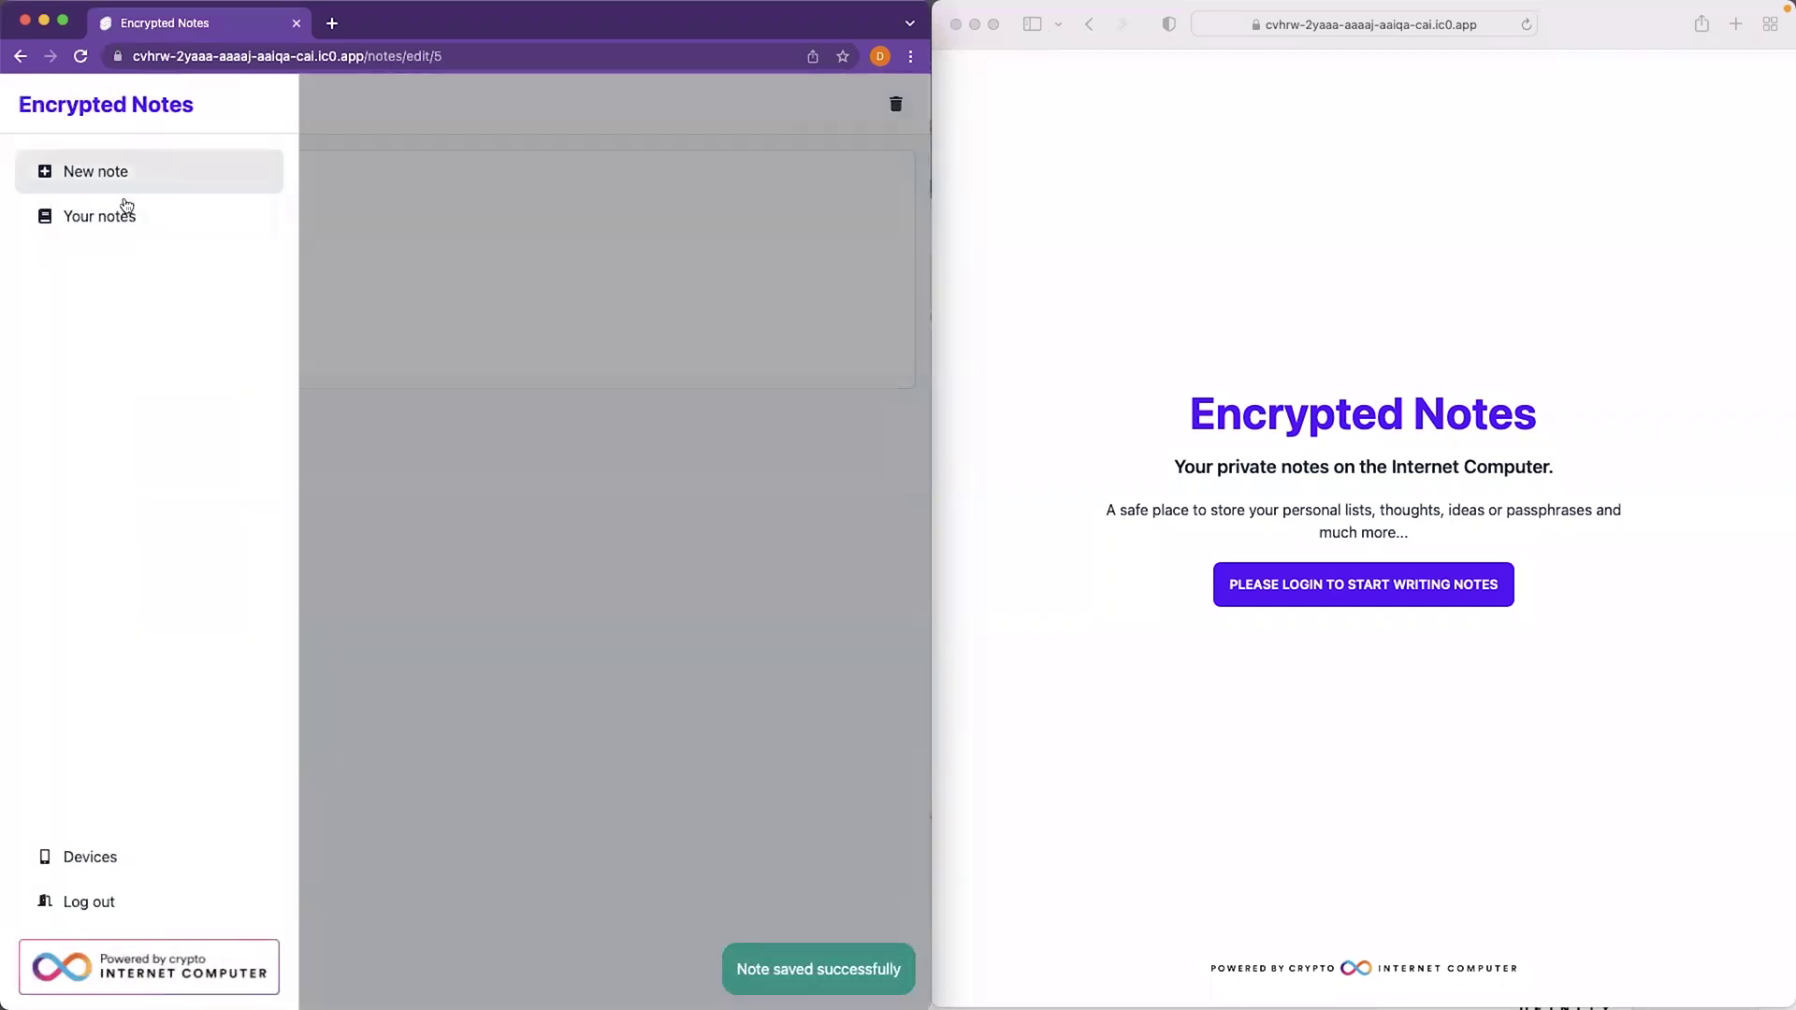
click(97, 216)
click(471, 377)
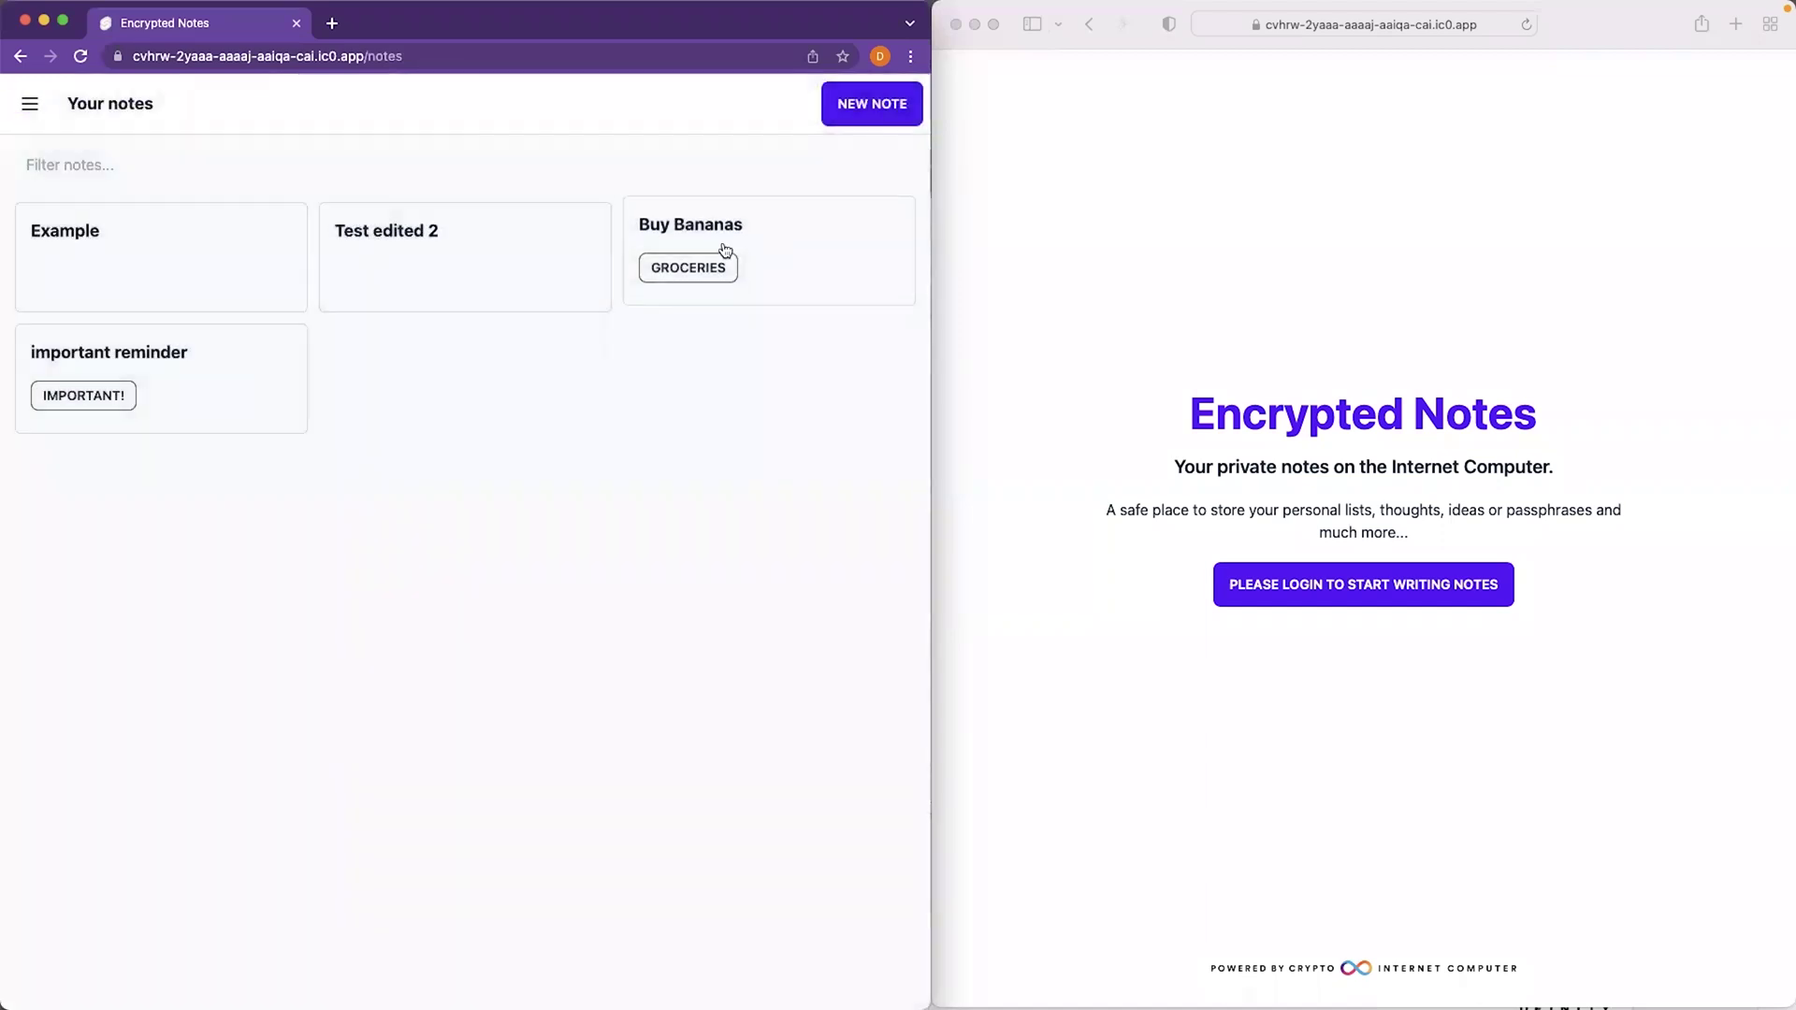
click(686, 274)
click(140, 166)
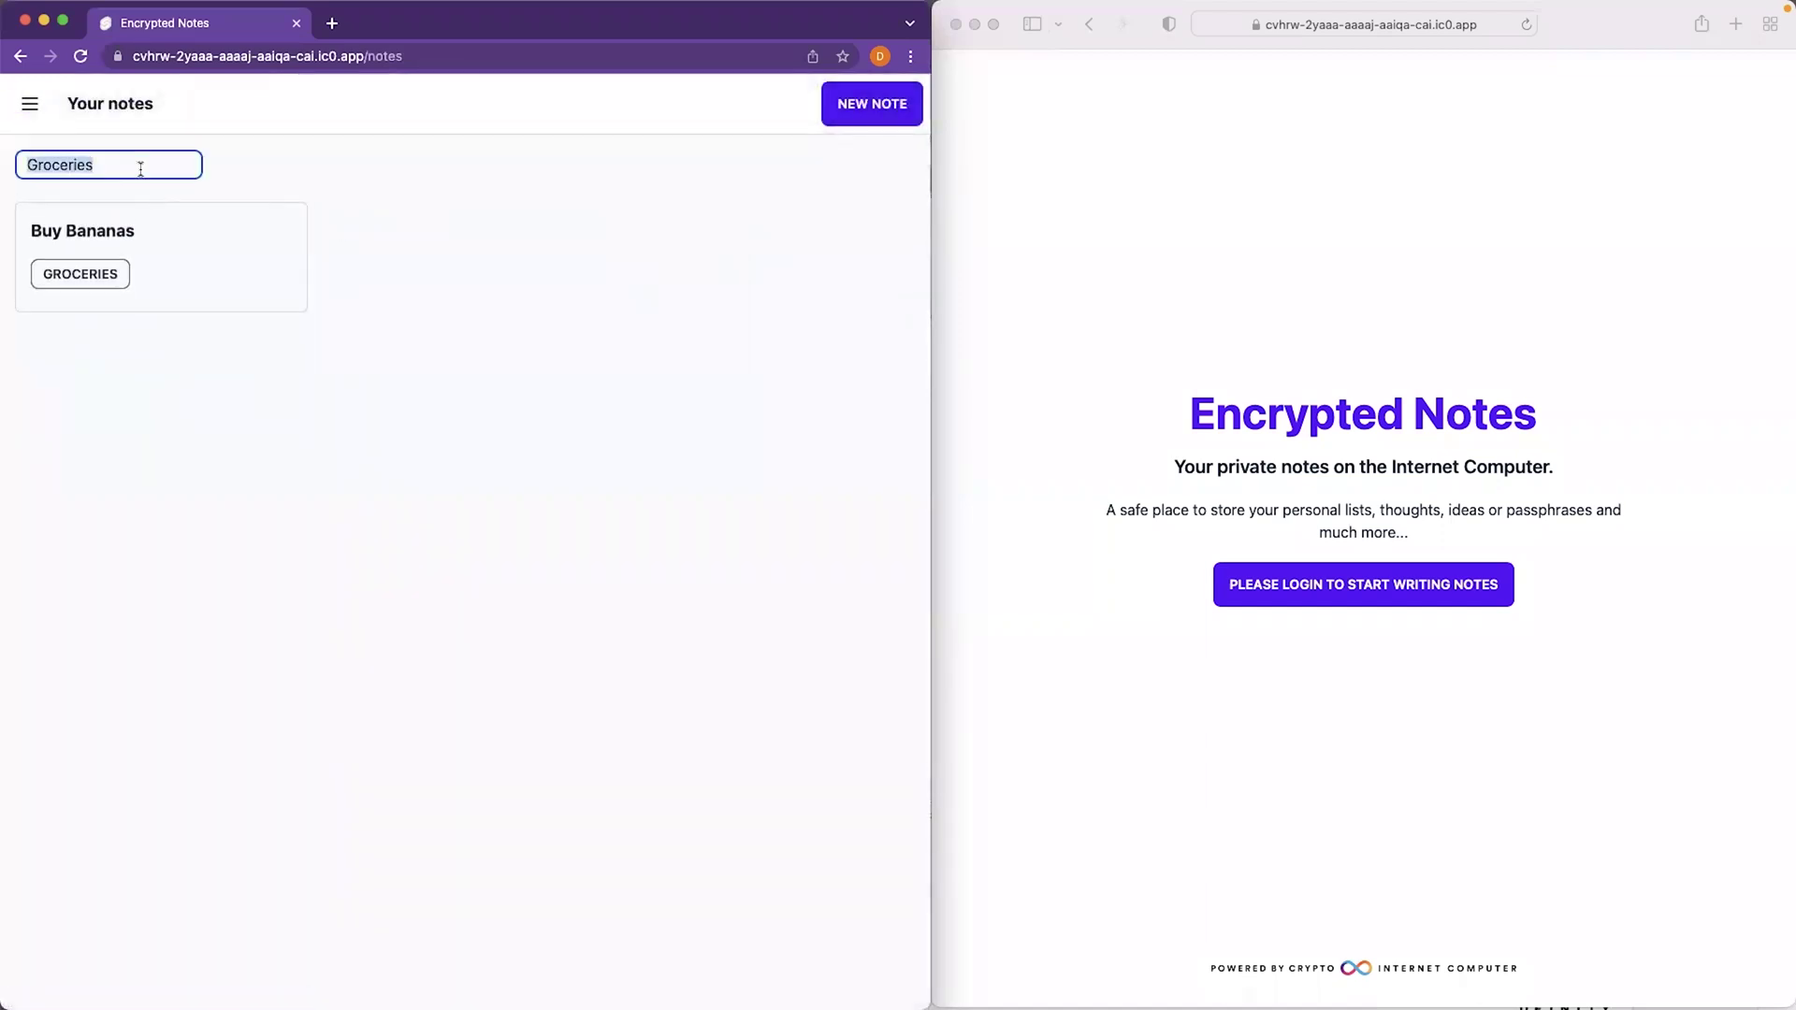
text(test)
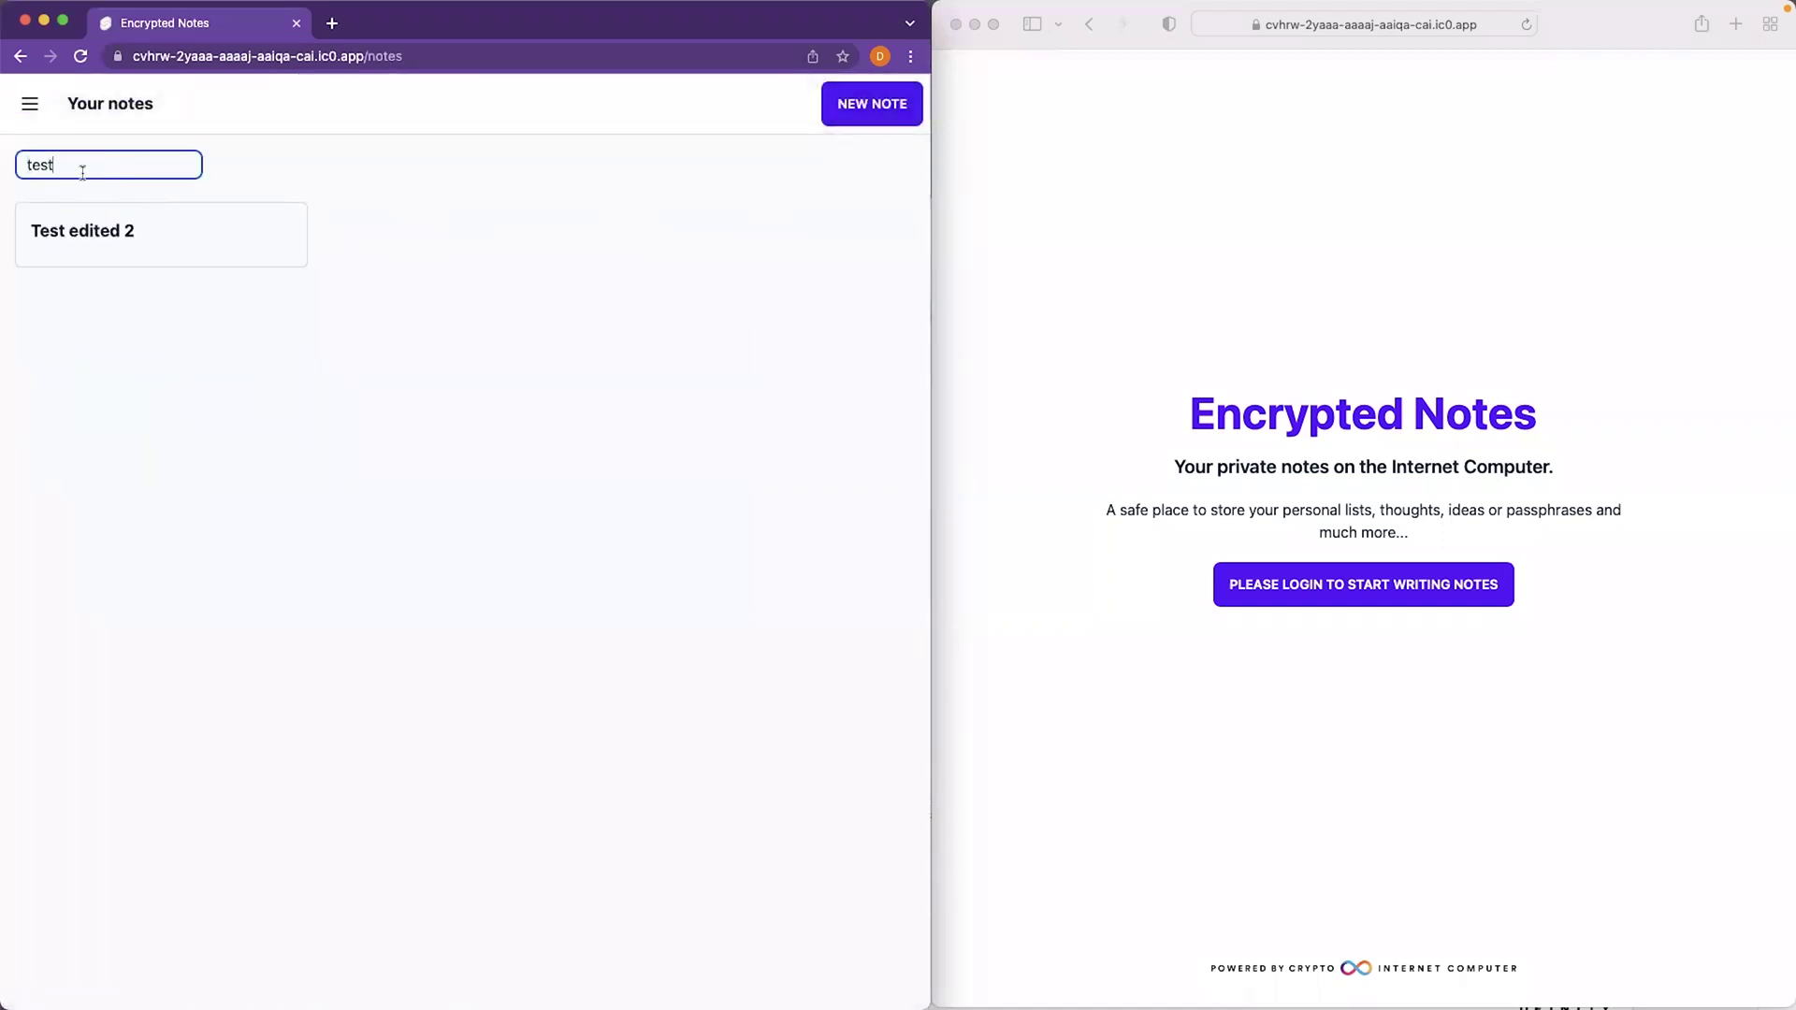
key(super+a)
key(BackSpace)
click(354, 461)
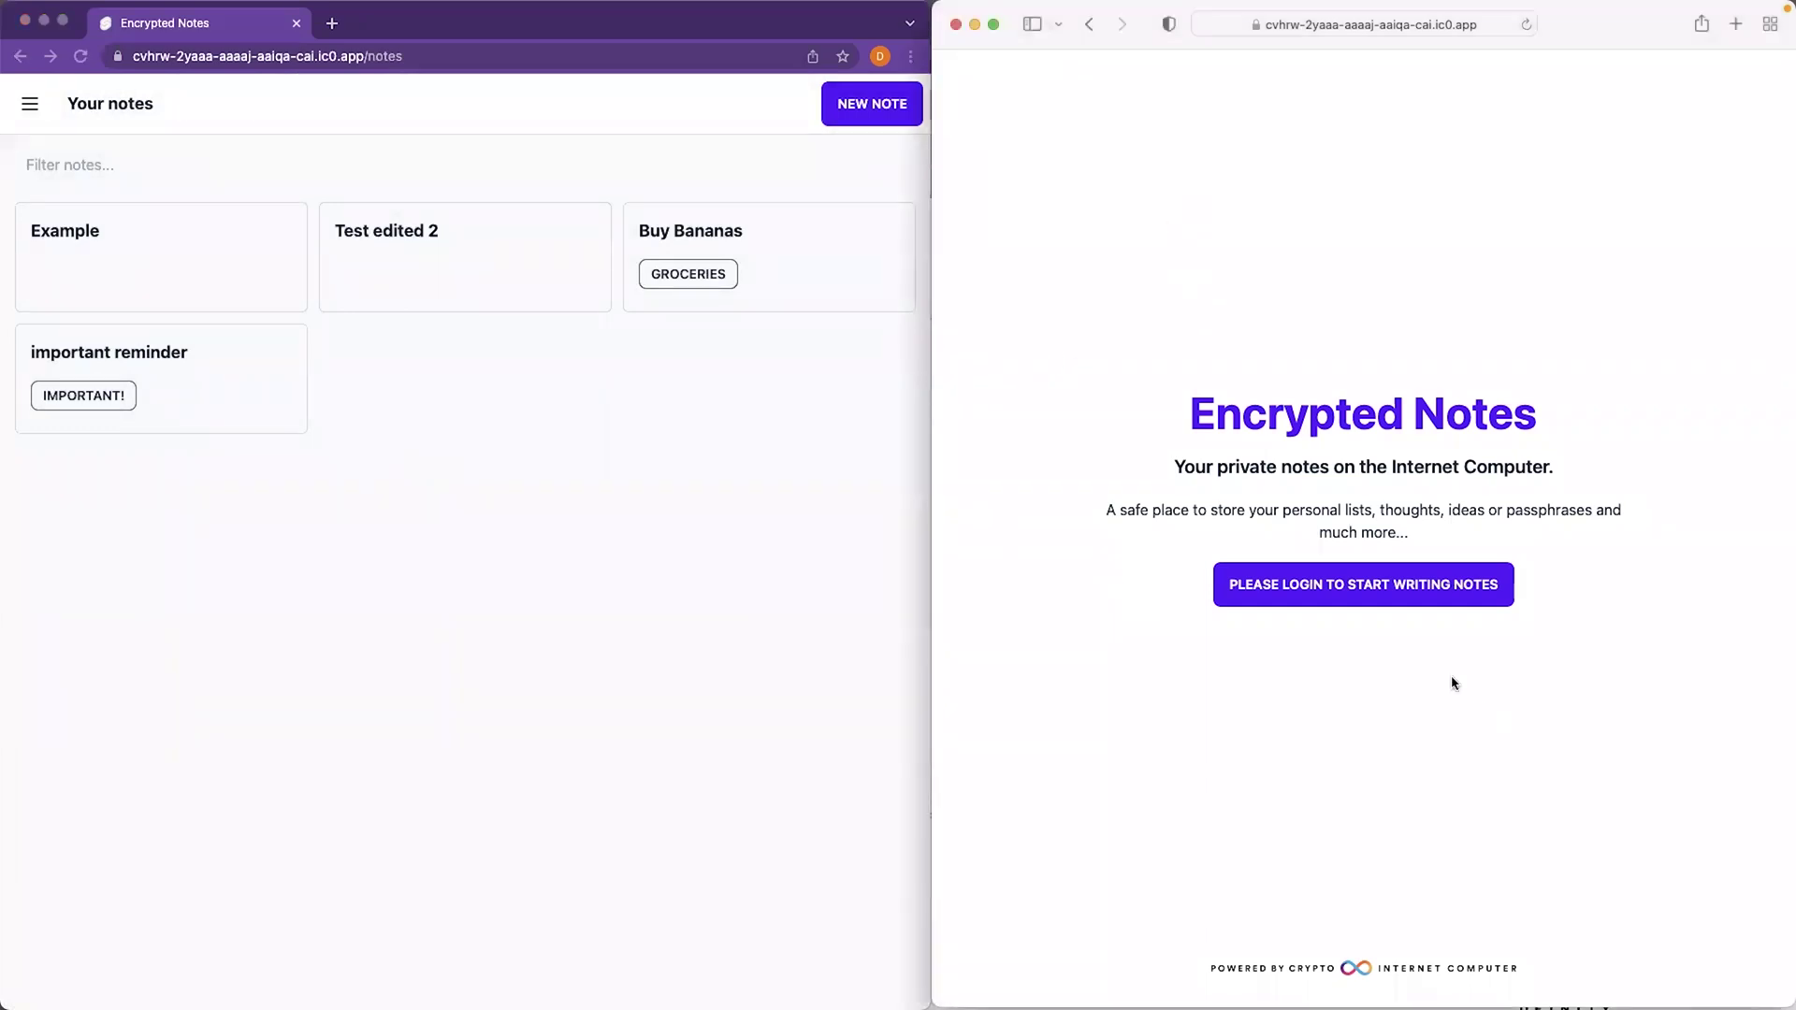
Log Safari into Encrypted Notes via Internet Identity with the security key, and grant access
click(1390, 587)
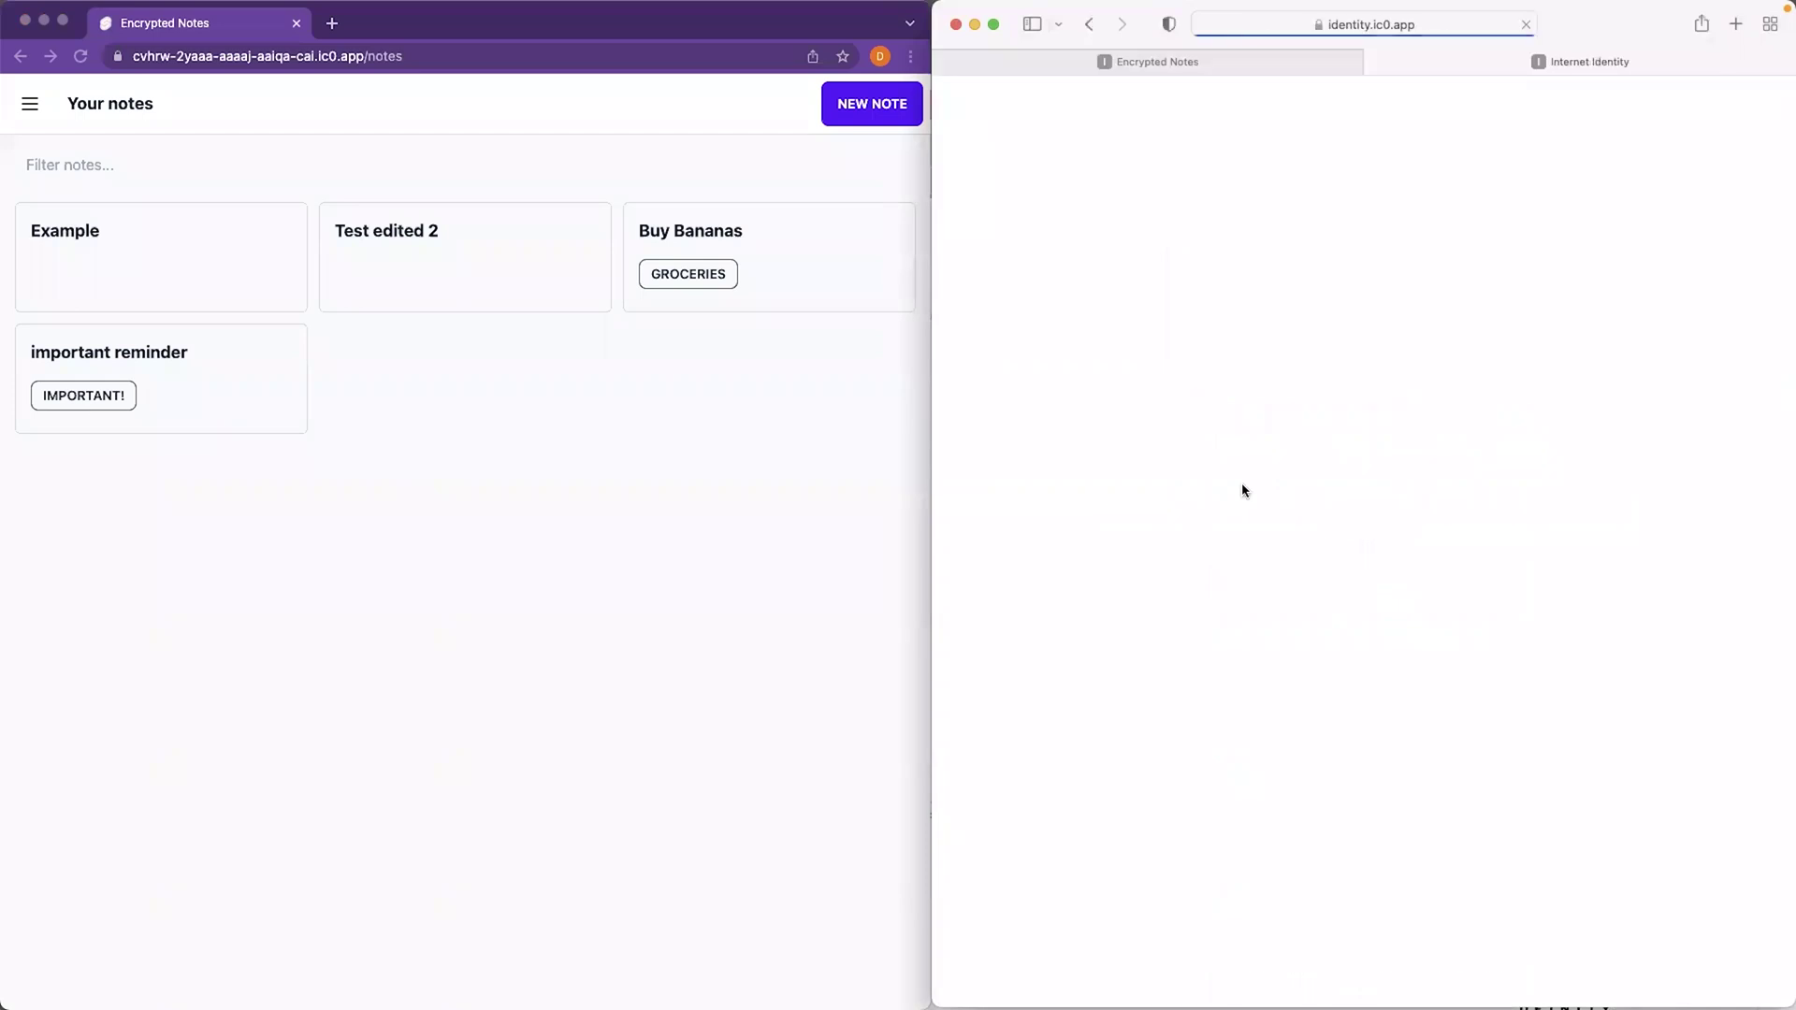
click(1291, 475)
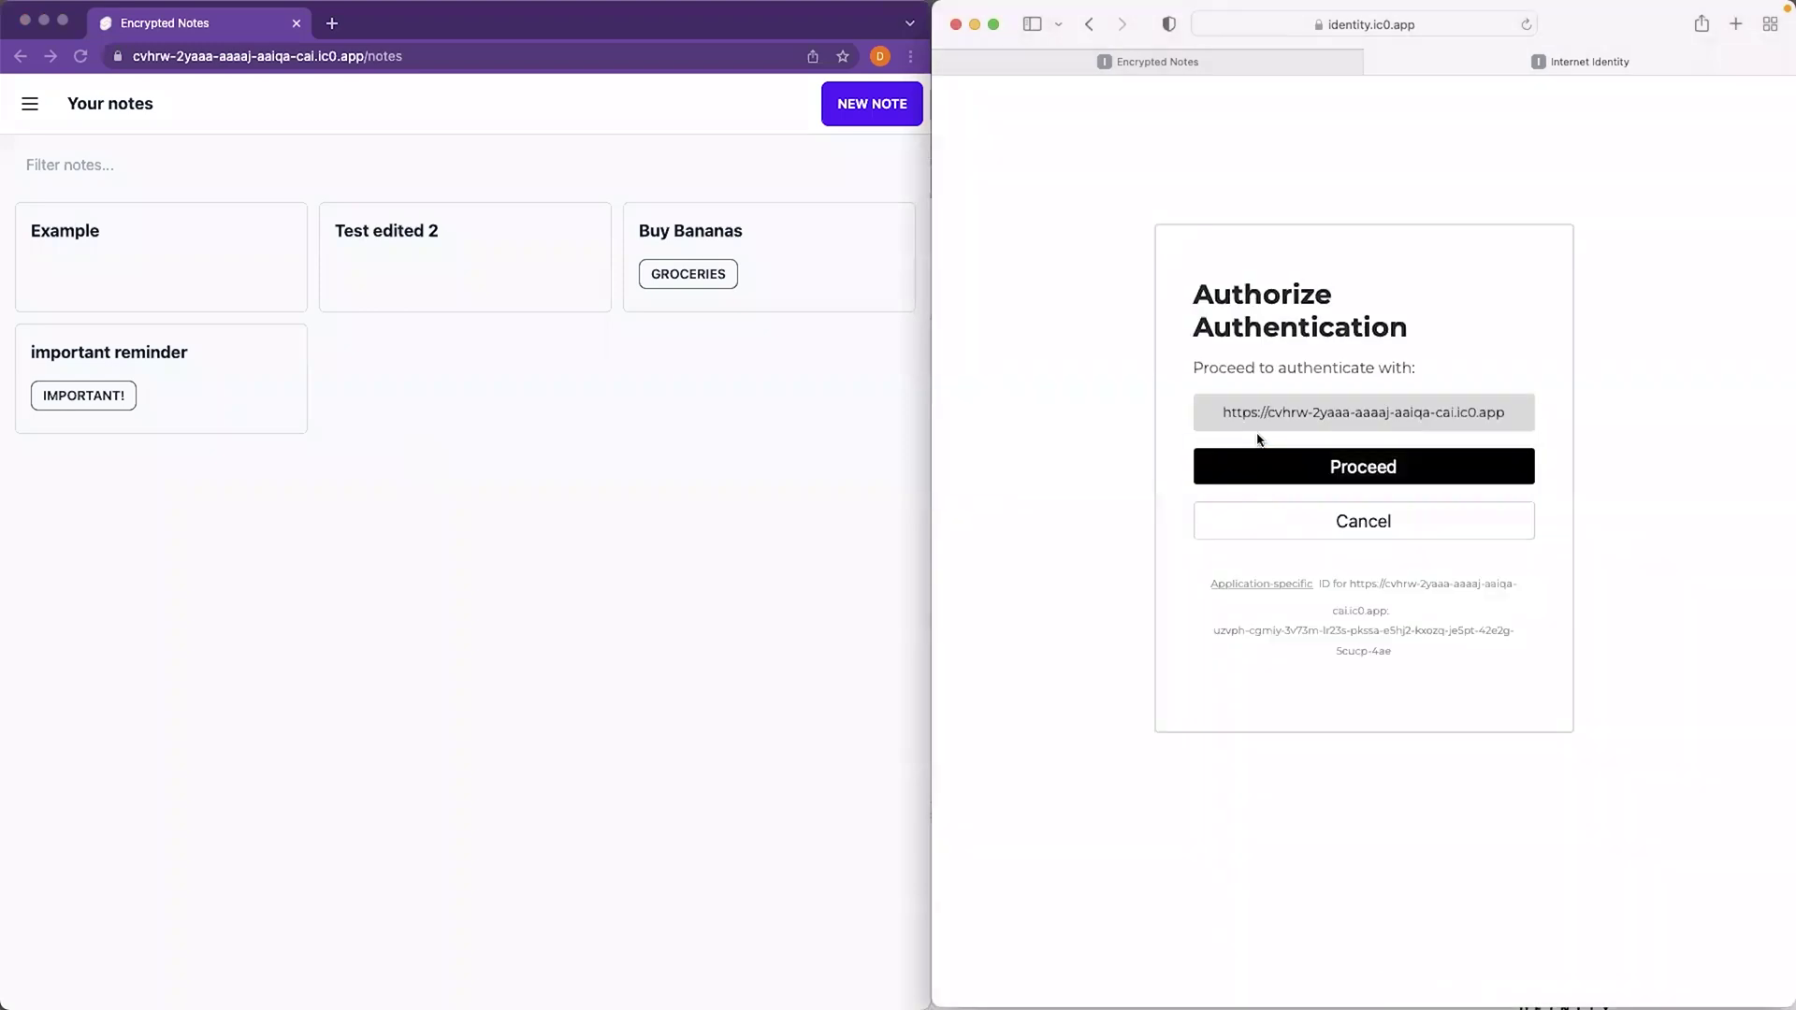
click(1260, 456)
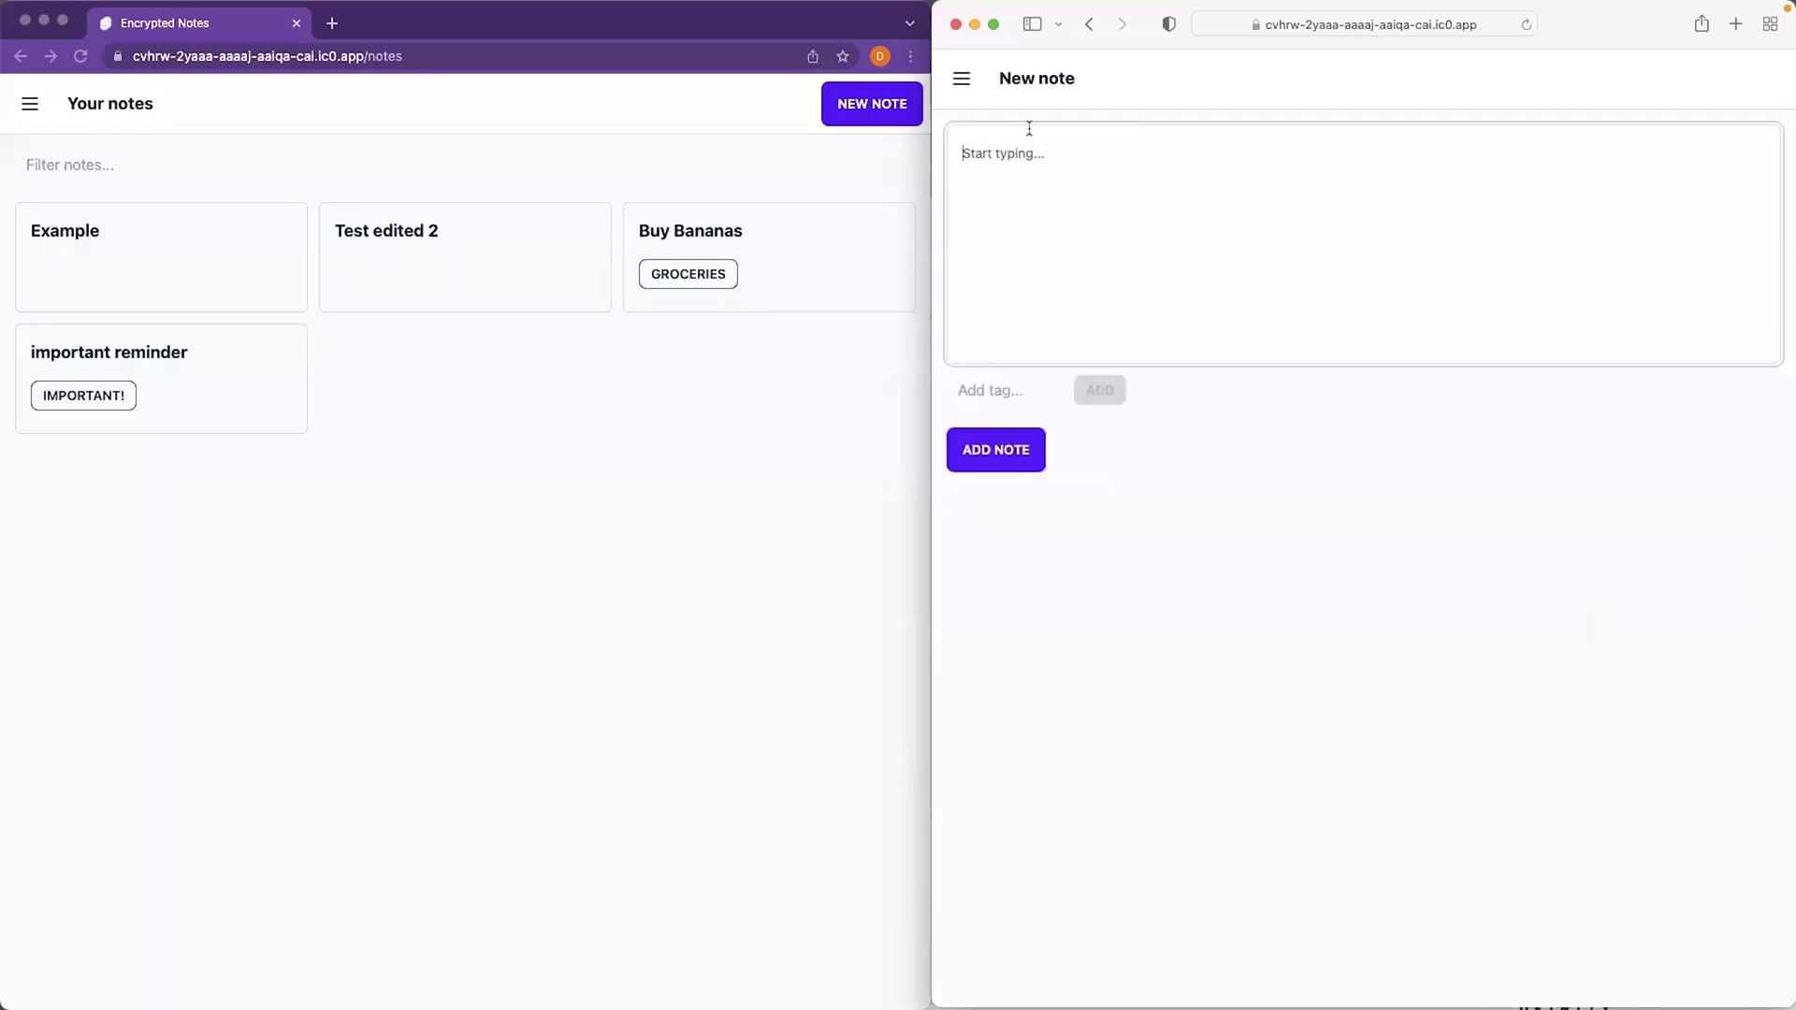
From Safari, rename the Example note to 'Example edited on new device' and save it
click(961, 78)
click(1026, 196)
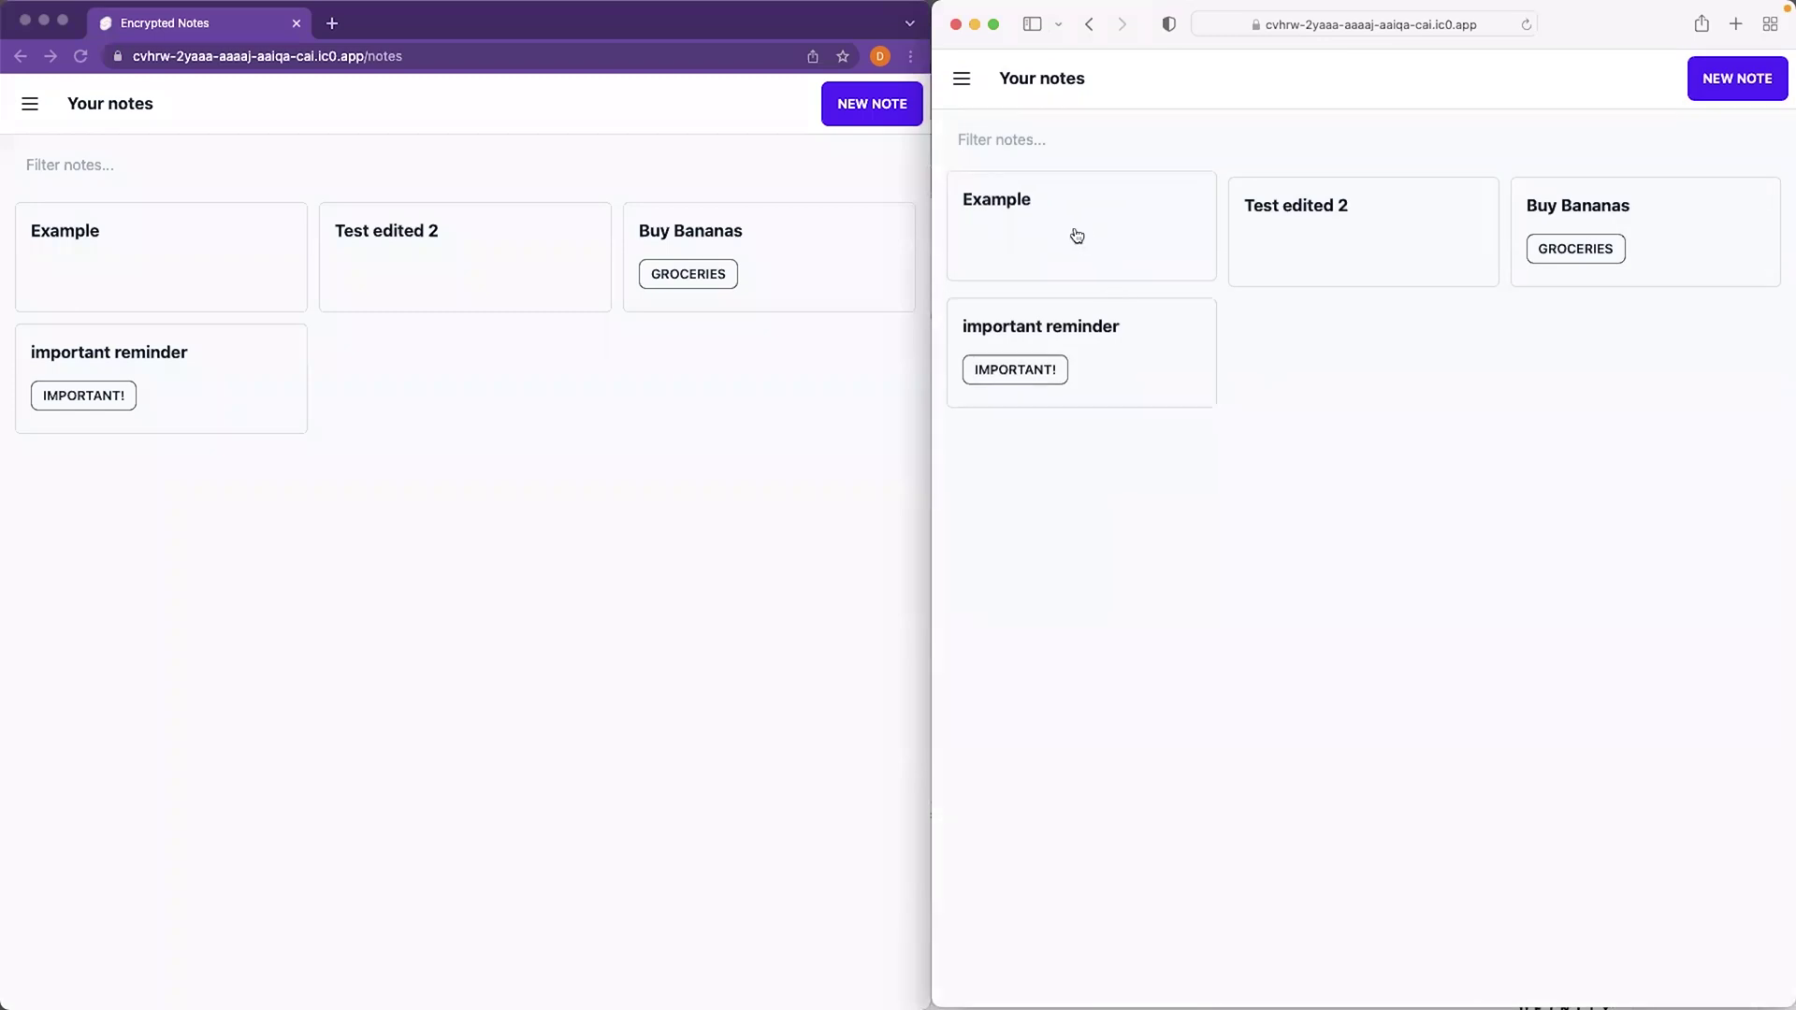
click(1080, 236)
click(1144, 183)
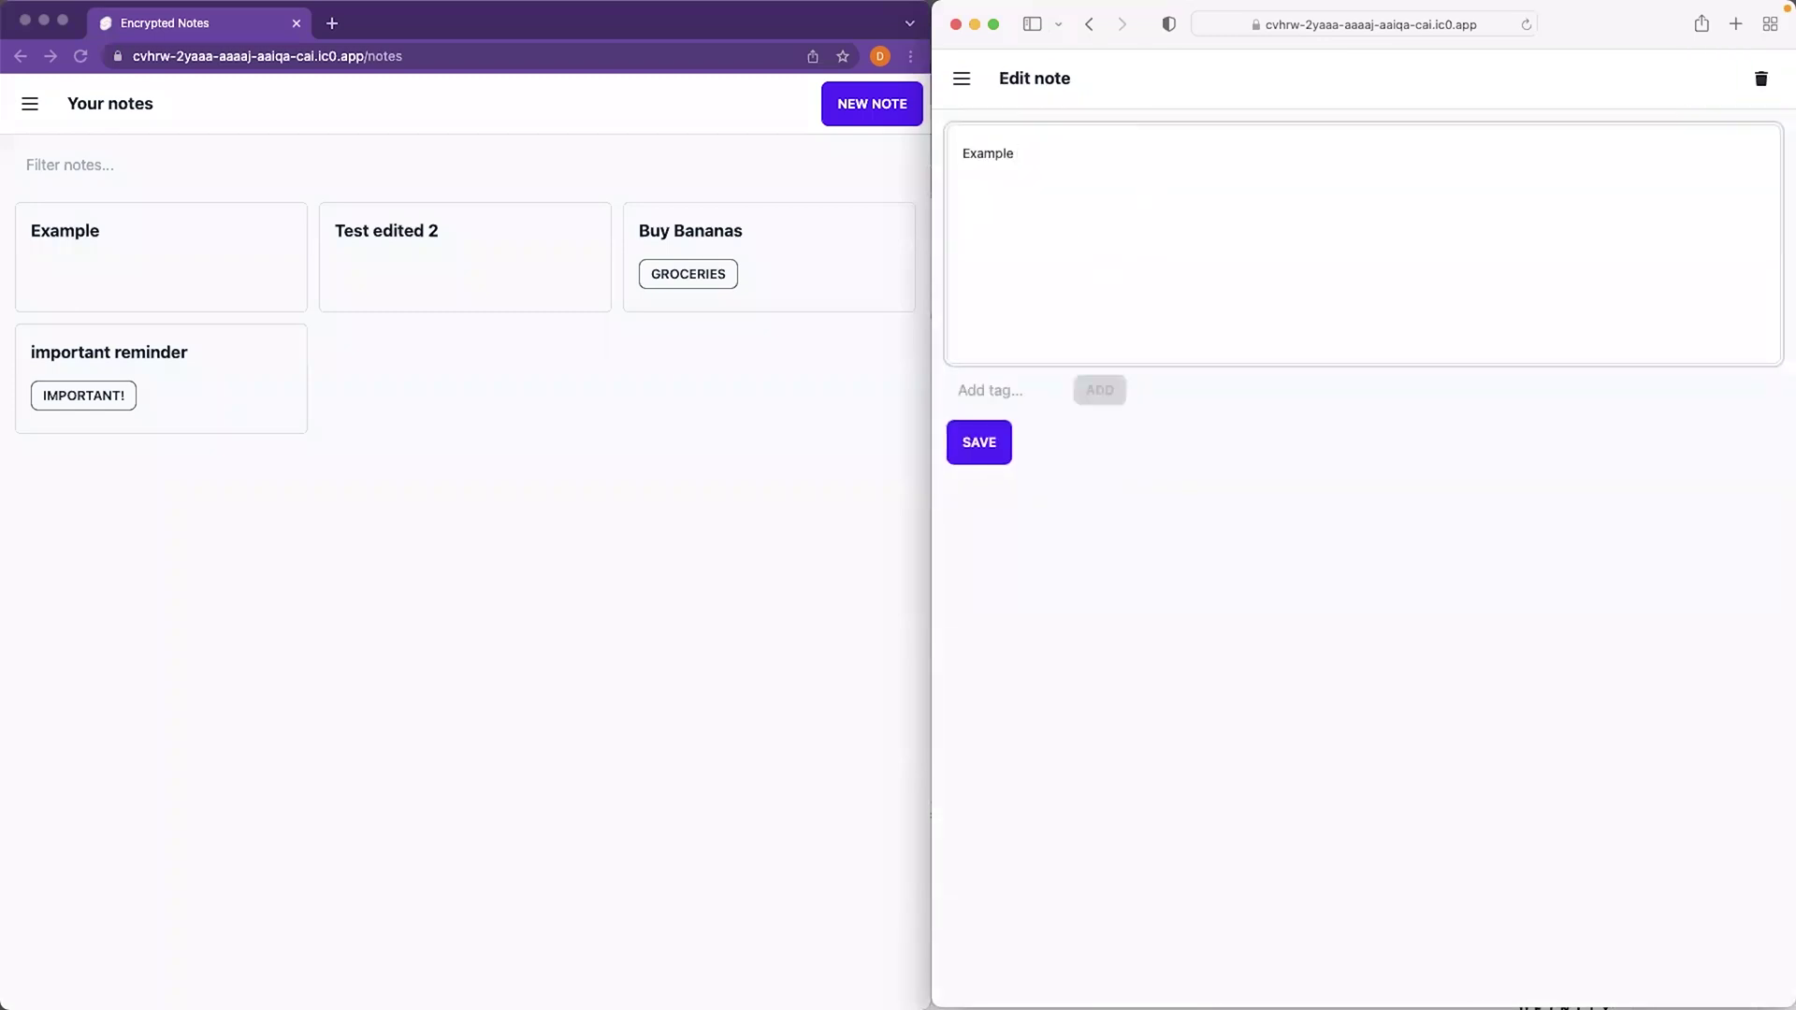
text(edited on new de)
text(vice)
click(978, 453)
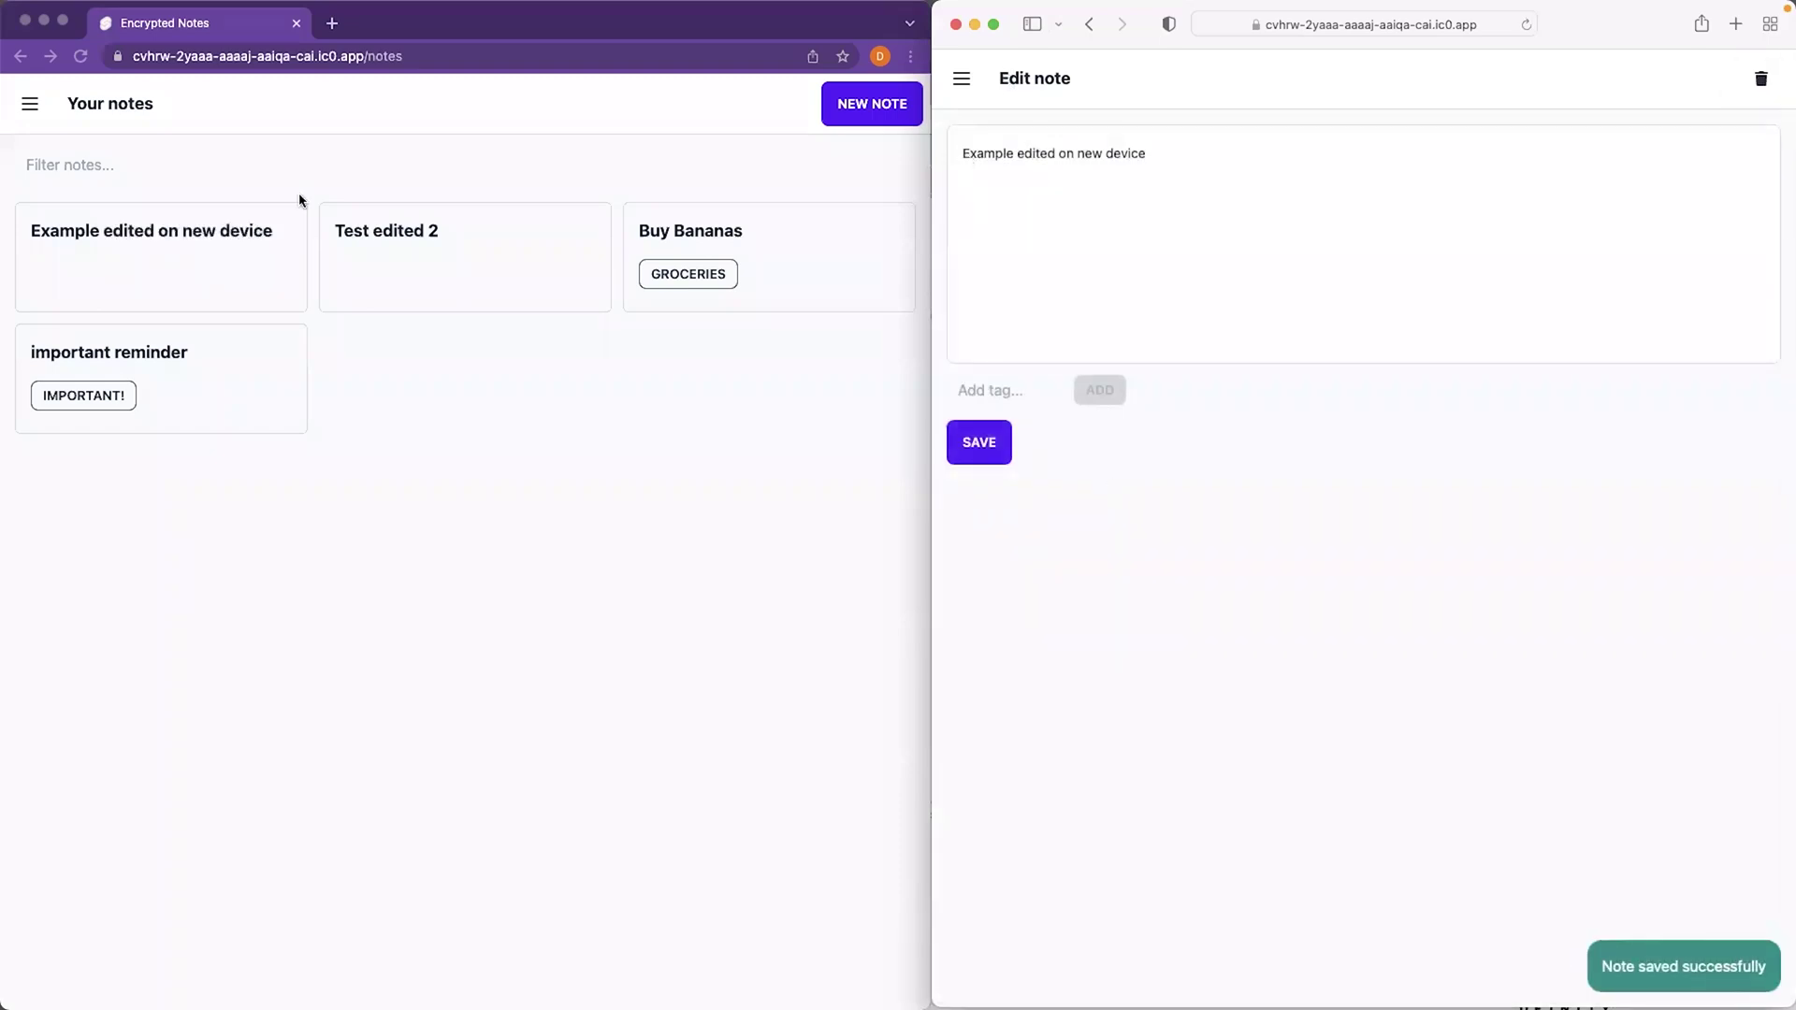
click(962, 77)
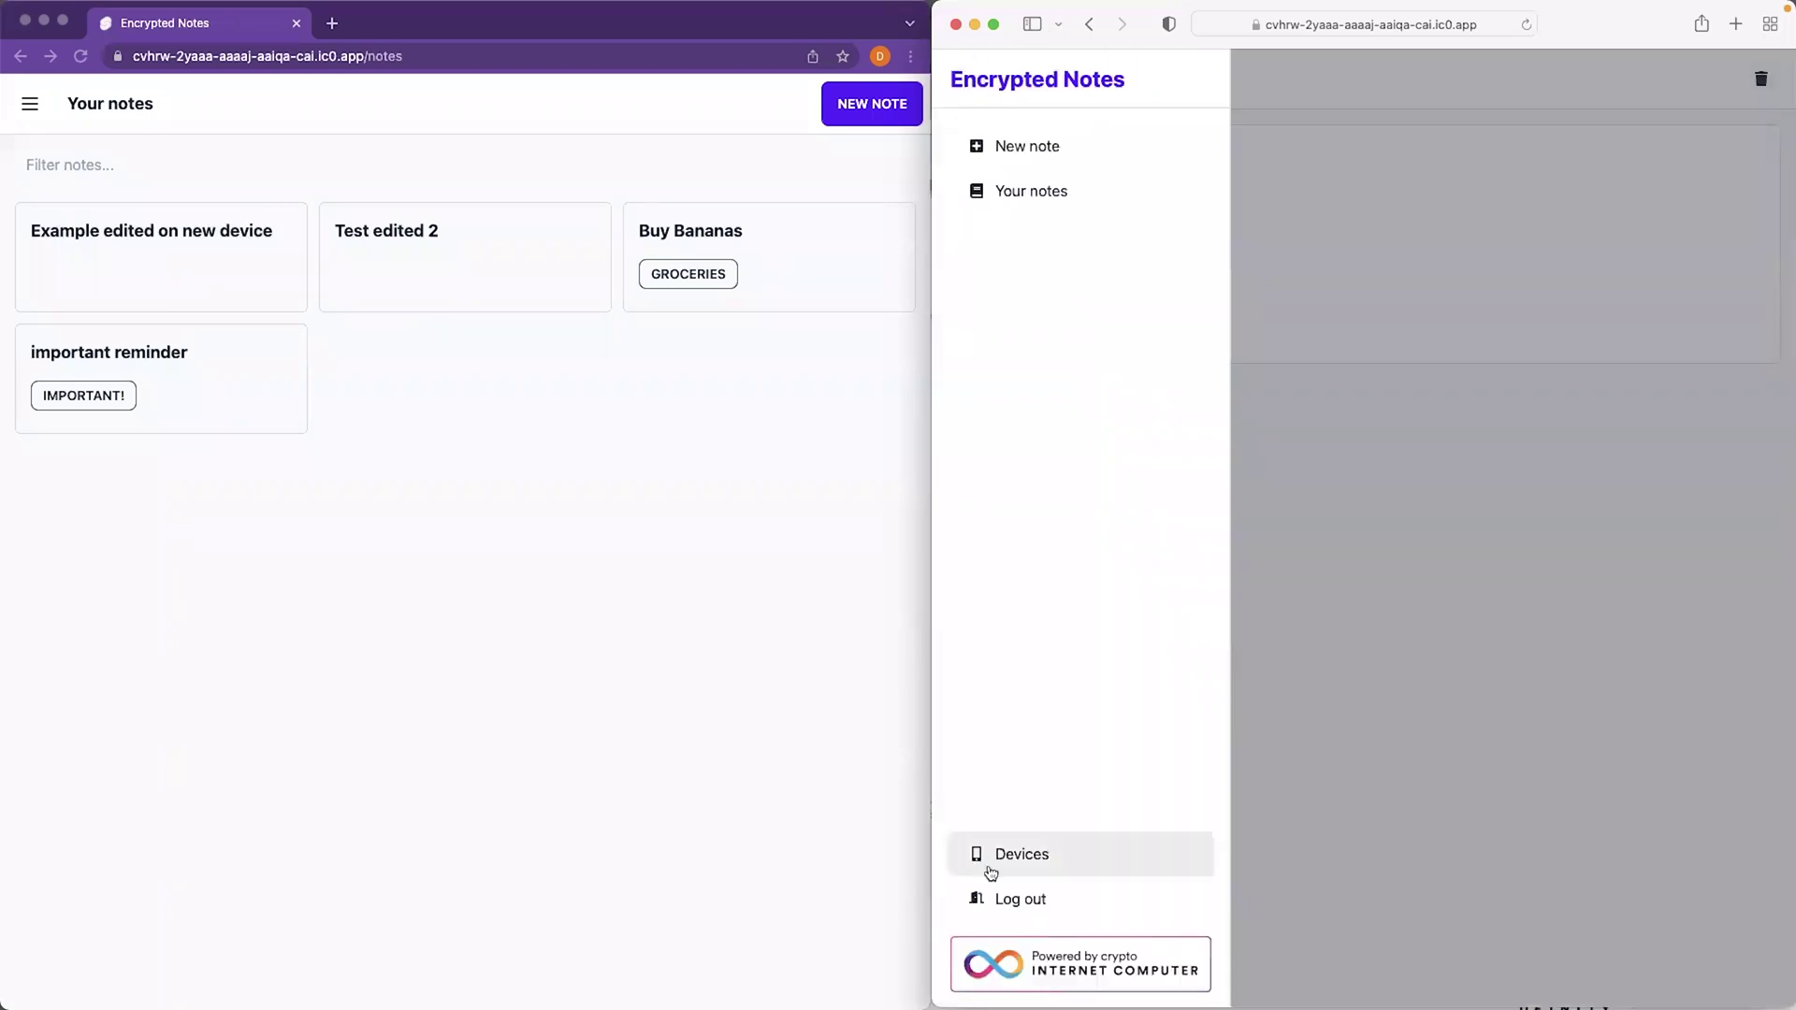
Delete the first device ID from the Devices list
click(989, 860)
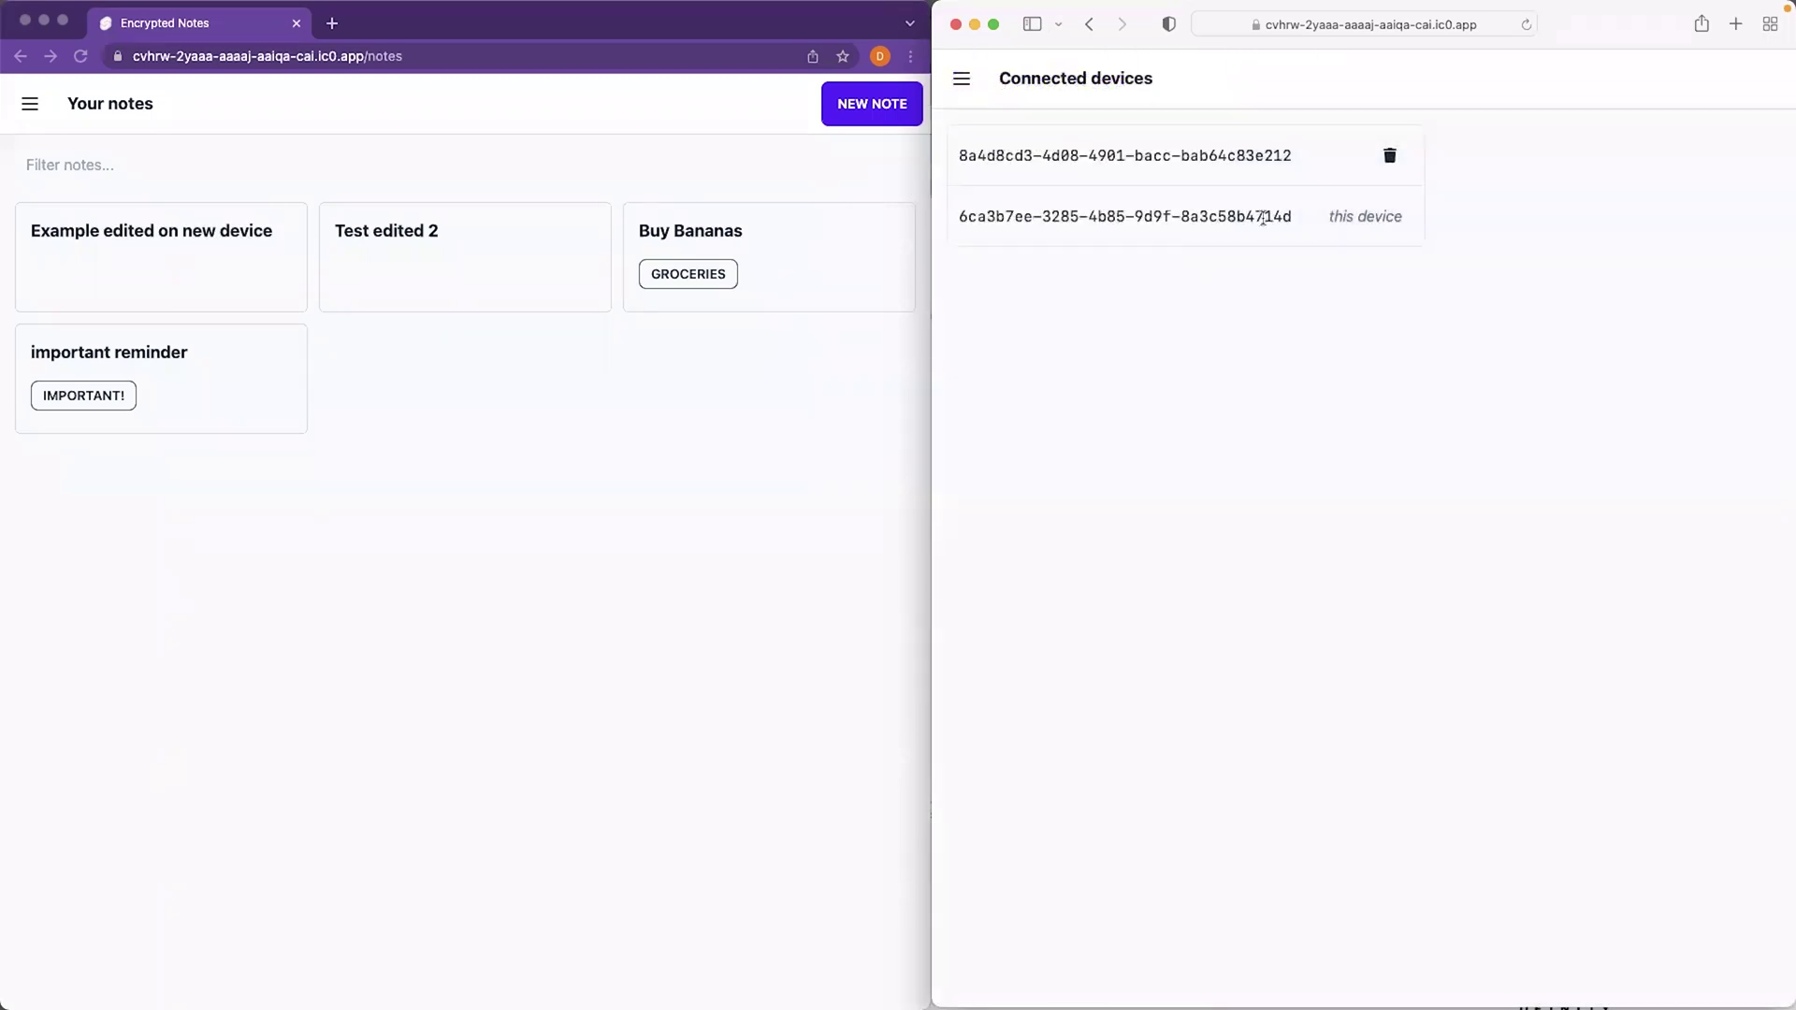
drag(1292, 216, 985, 217)
click(1280, 222)
drag(959, 154, 988, 156)
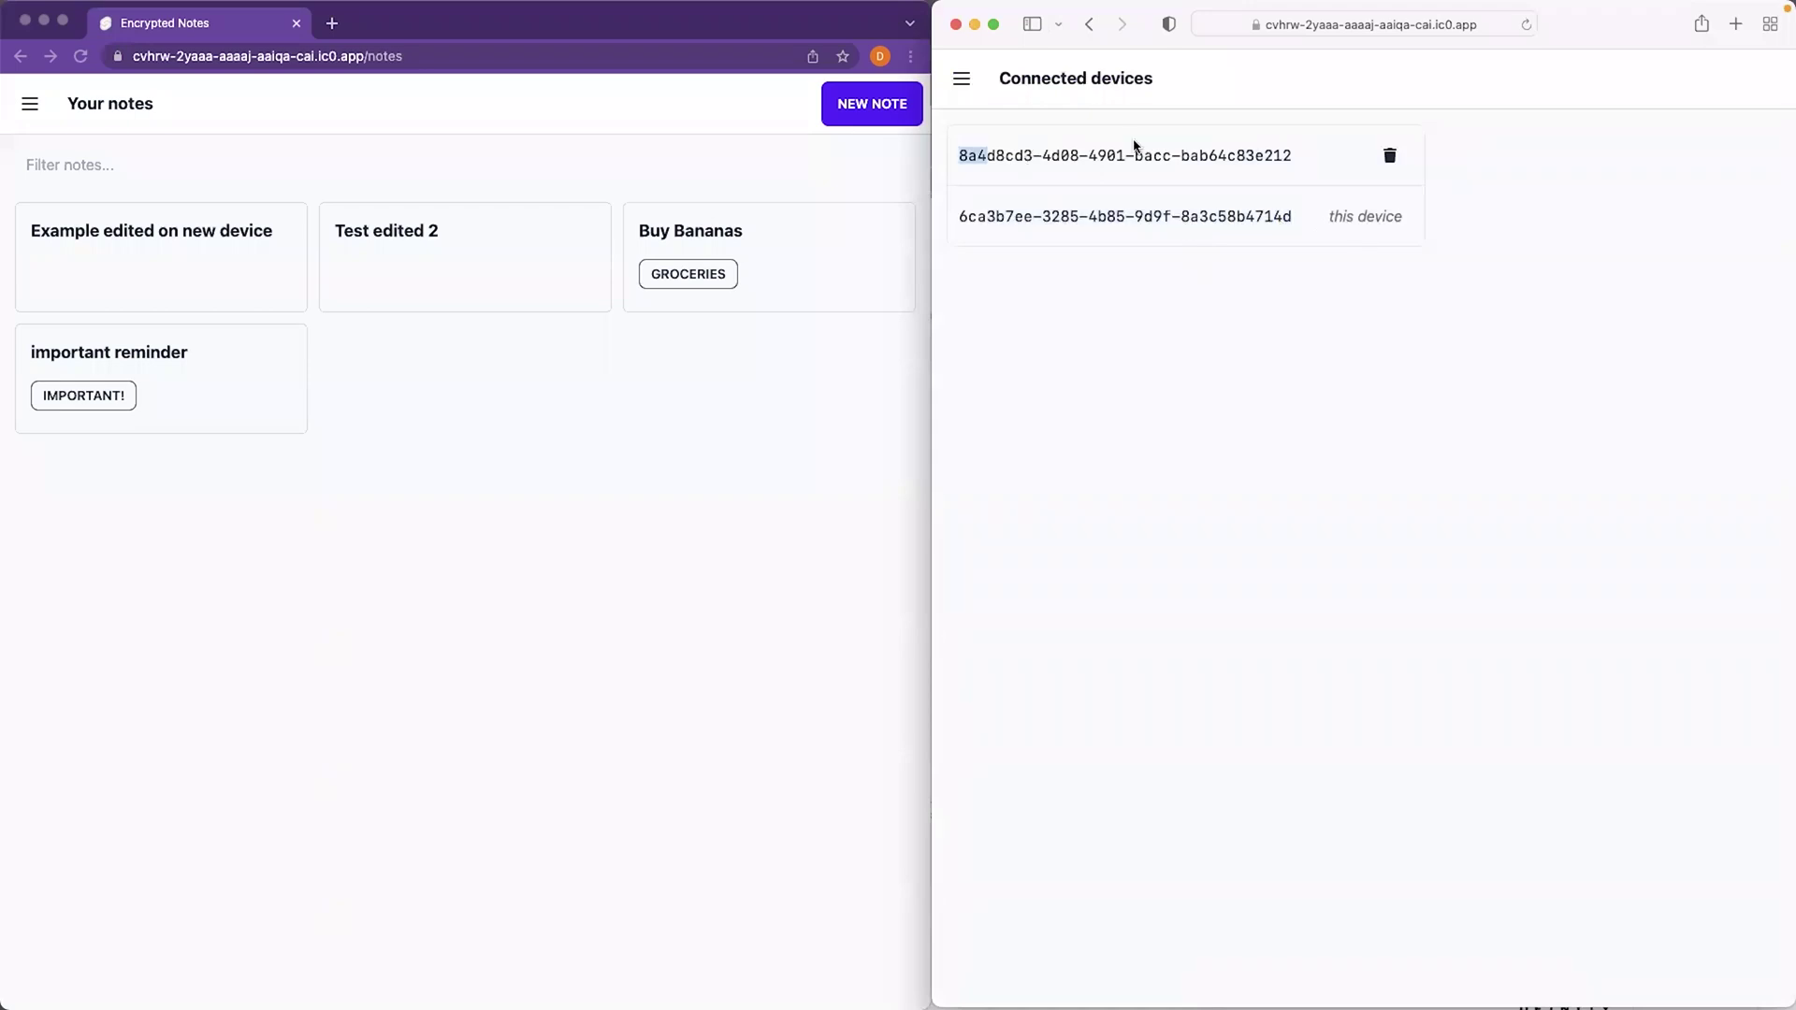
click(1390, 158)
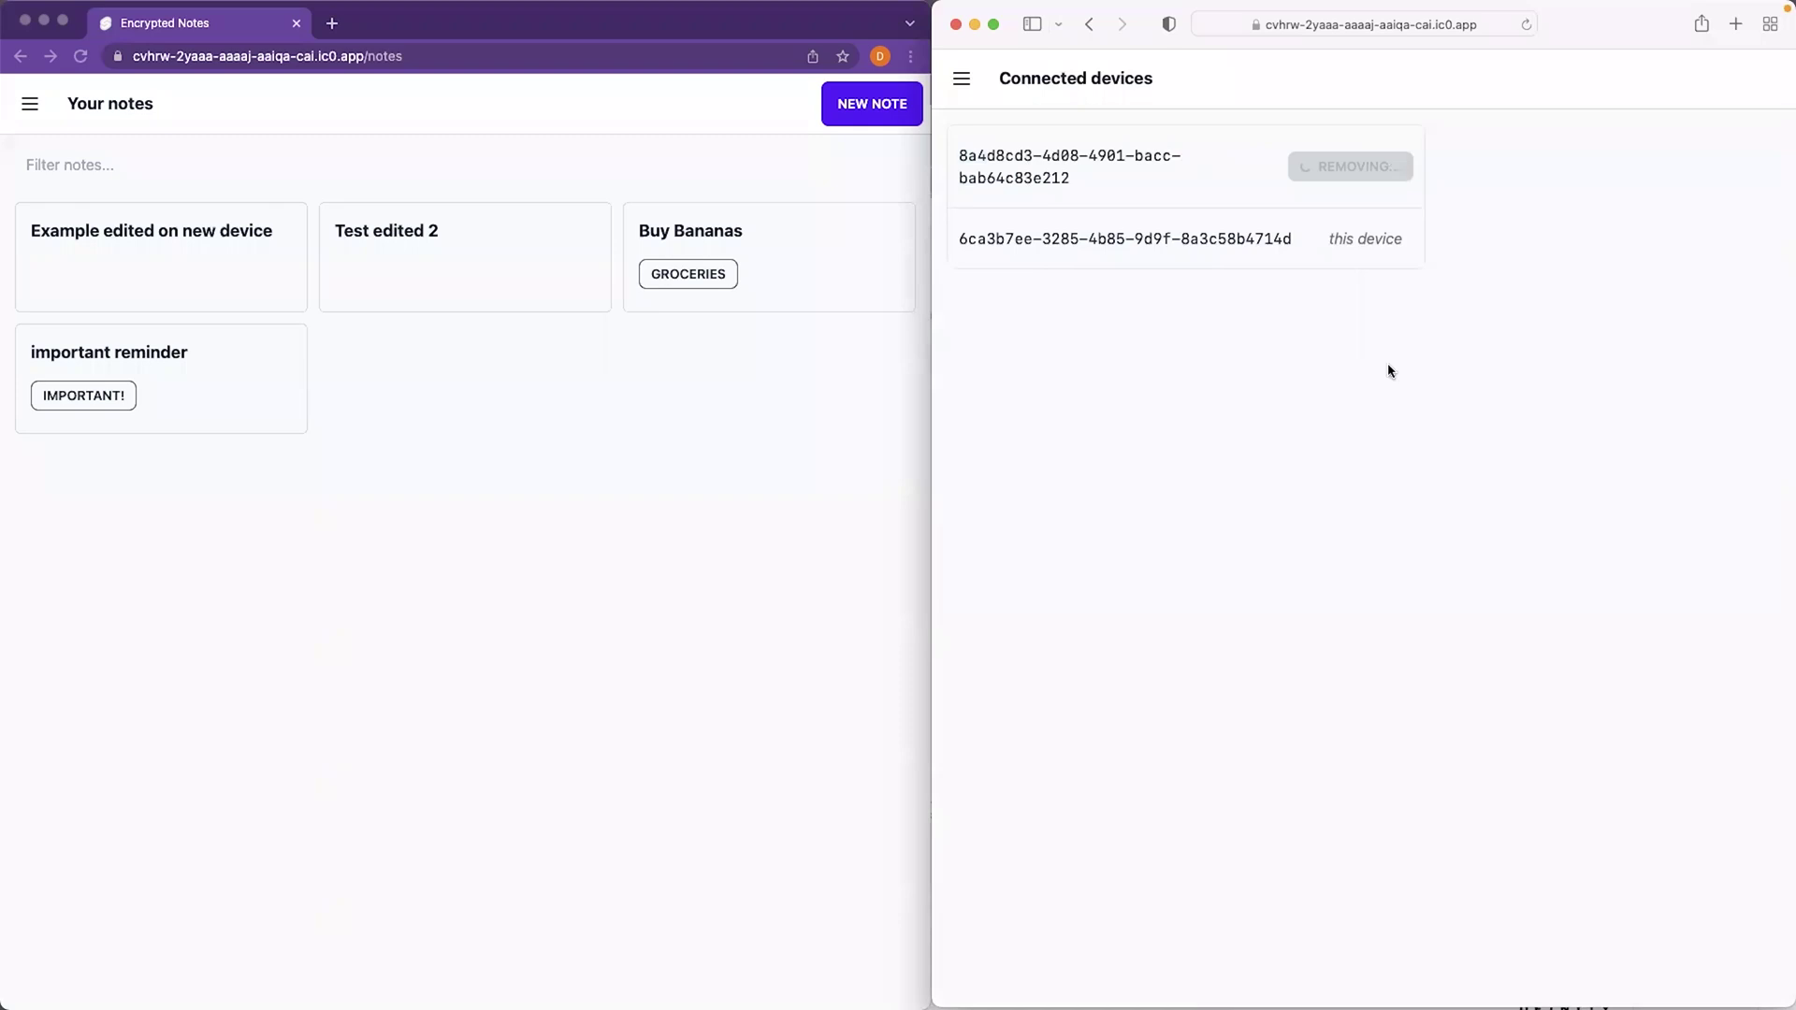